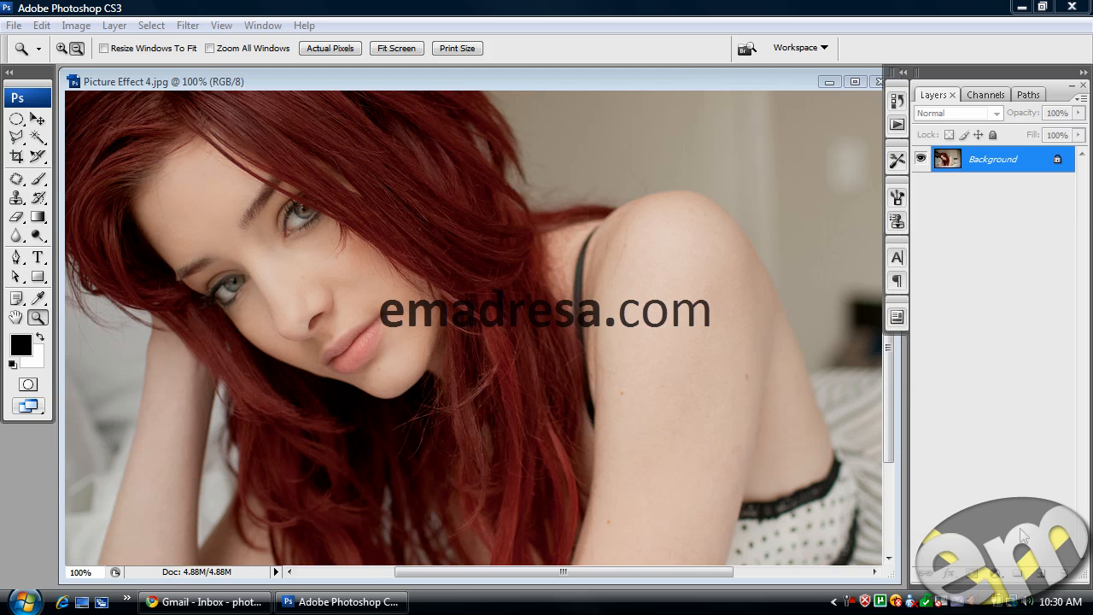
- Open Picture Effect 4 final.jpg from the Picture Effect 2 folder and place its window beside the original photo
key("ctrl+o")
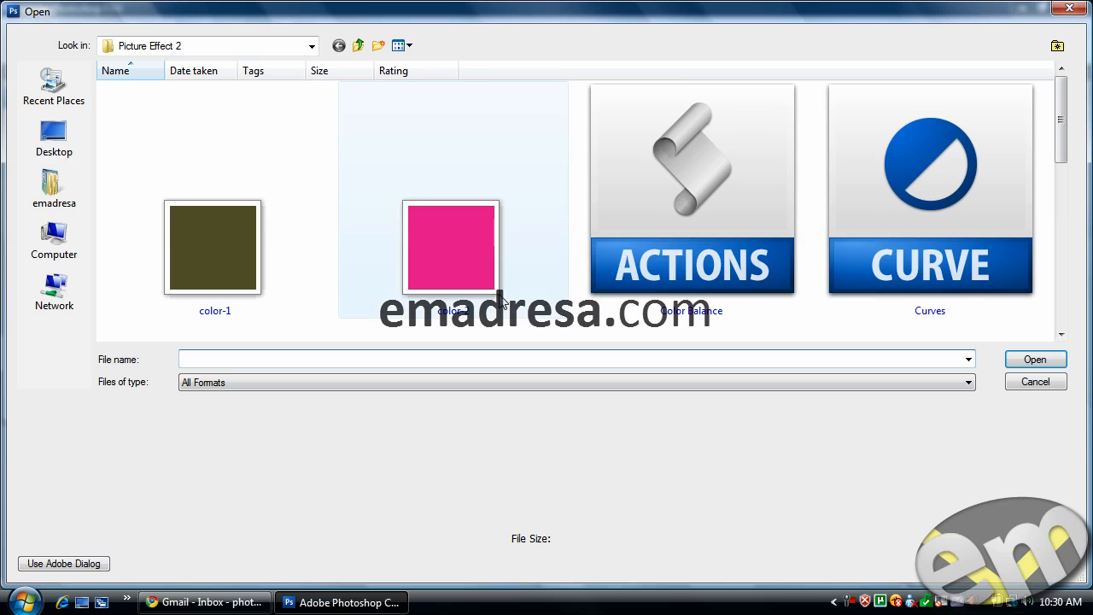
left_click(474, 278)
scroll(457, 270, "down", 2)
scroll(454, 266, "up", 2)
scroll(453, 277, "down", 1)
left_click(454, 299)
left_click(1056, 360)
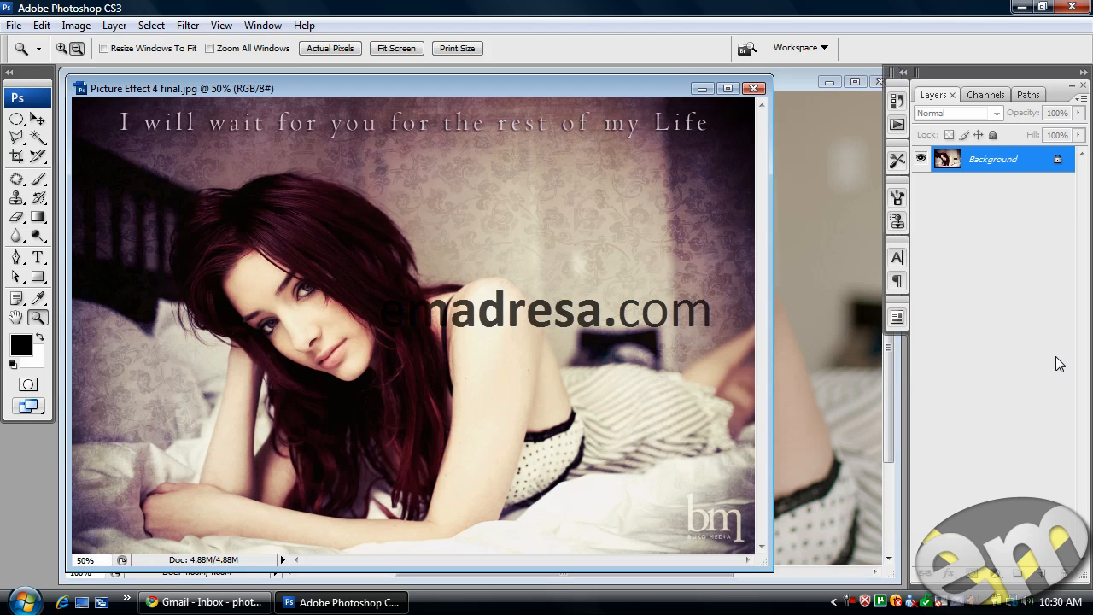
left_click_drag(372, 85, 720, 78)
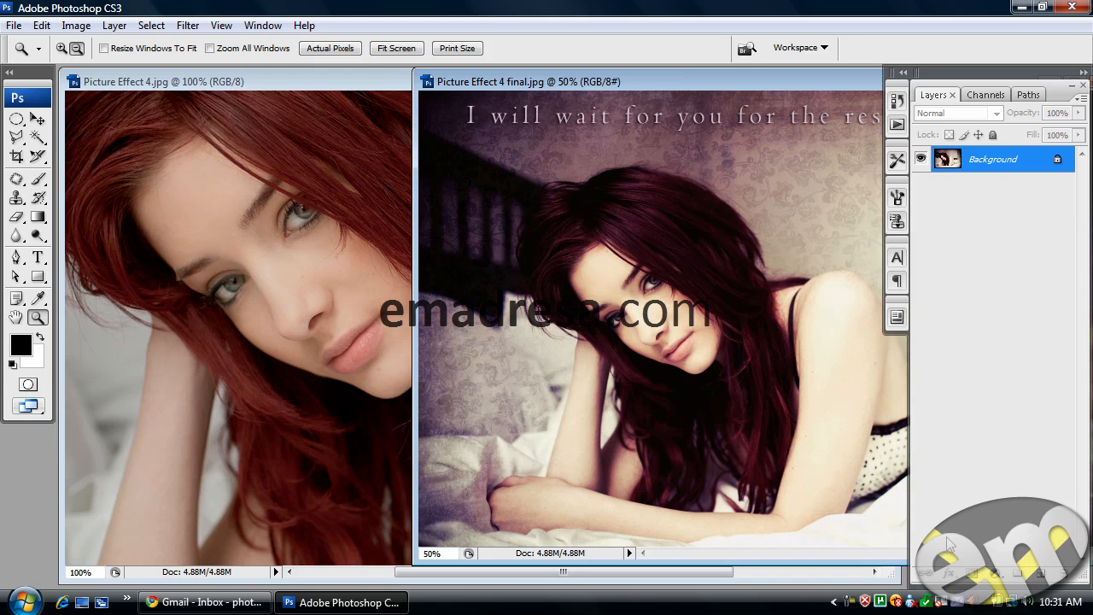
- Switch back to Picture Effect 4.jpg and duplicate its Background layer
double_click(307, 79)
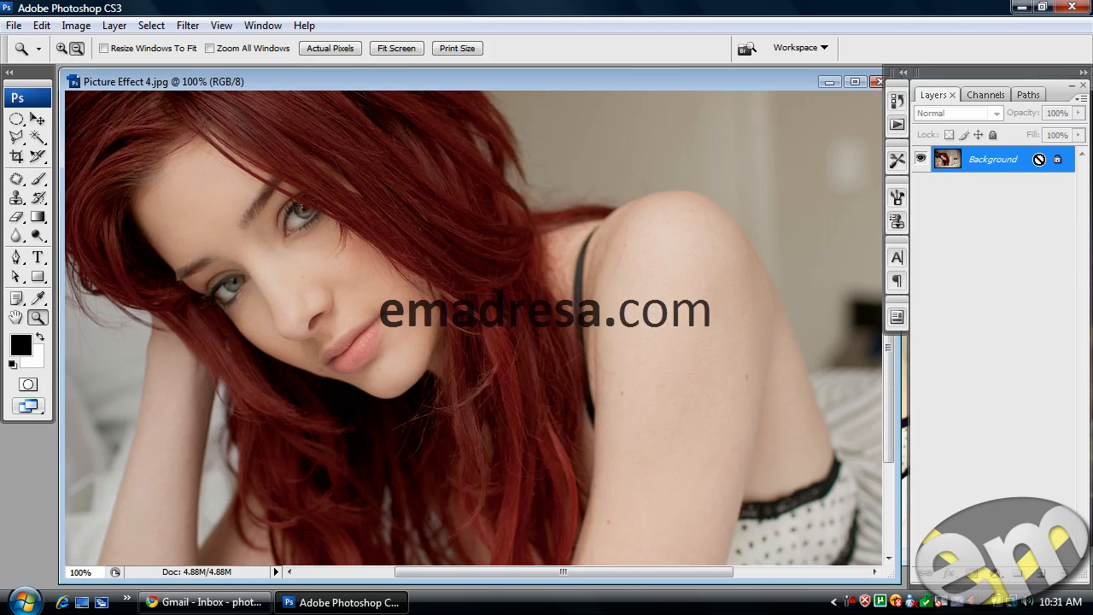
key("ctrl+j")
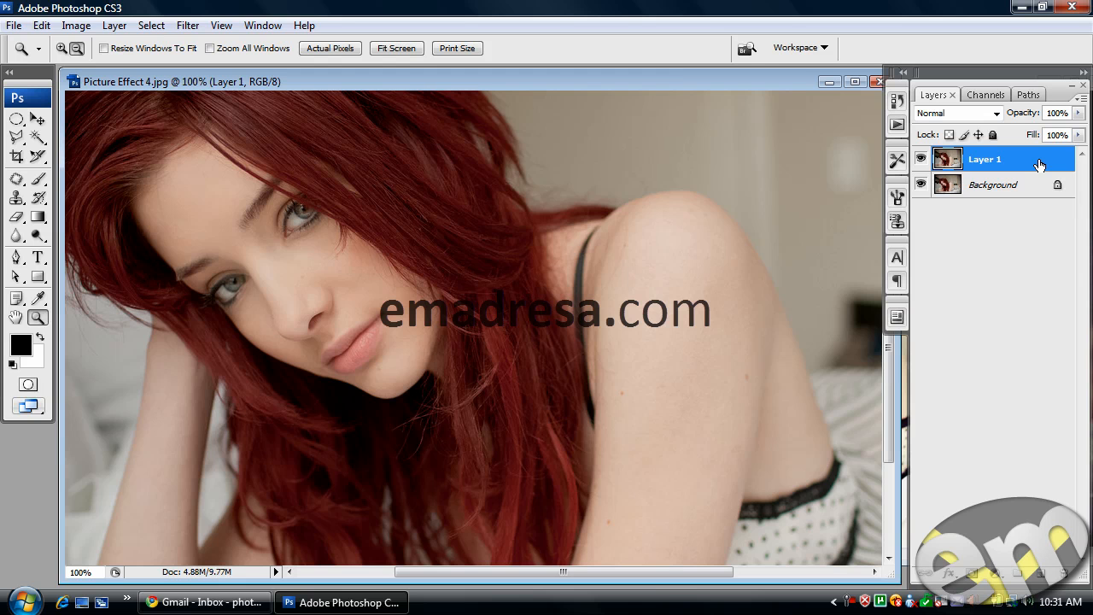
key("ctrl+shift+u")
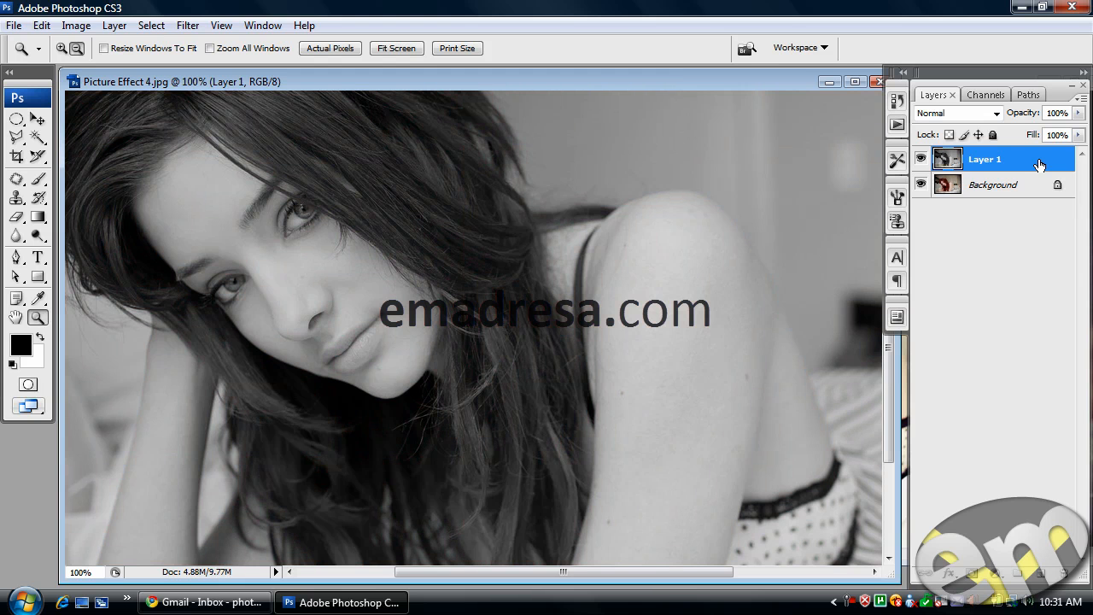
key("ctrl+z")
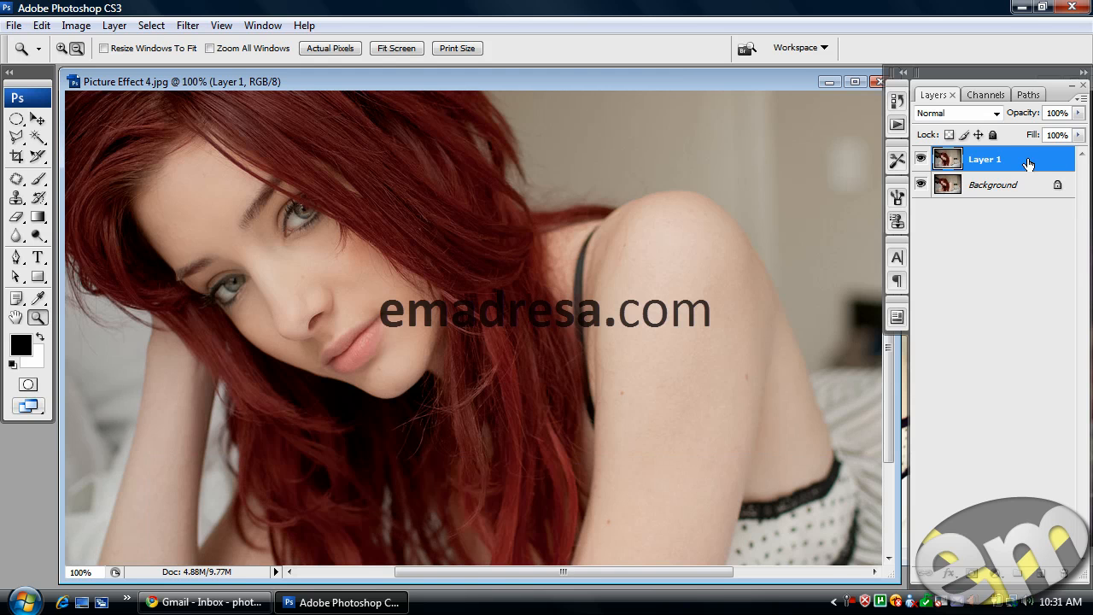
left_click(75, 31)
mouse_move(100, 75)
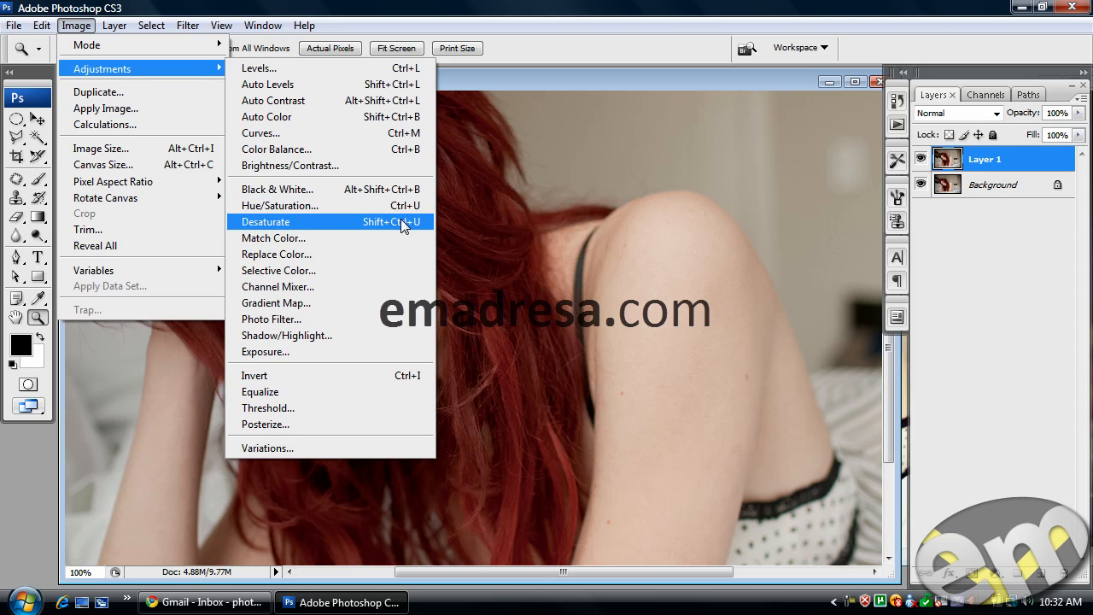
left_click(524, 75)
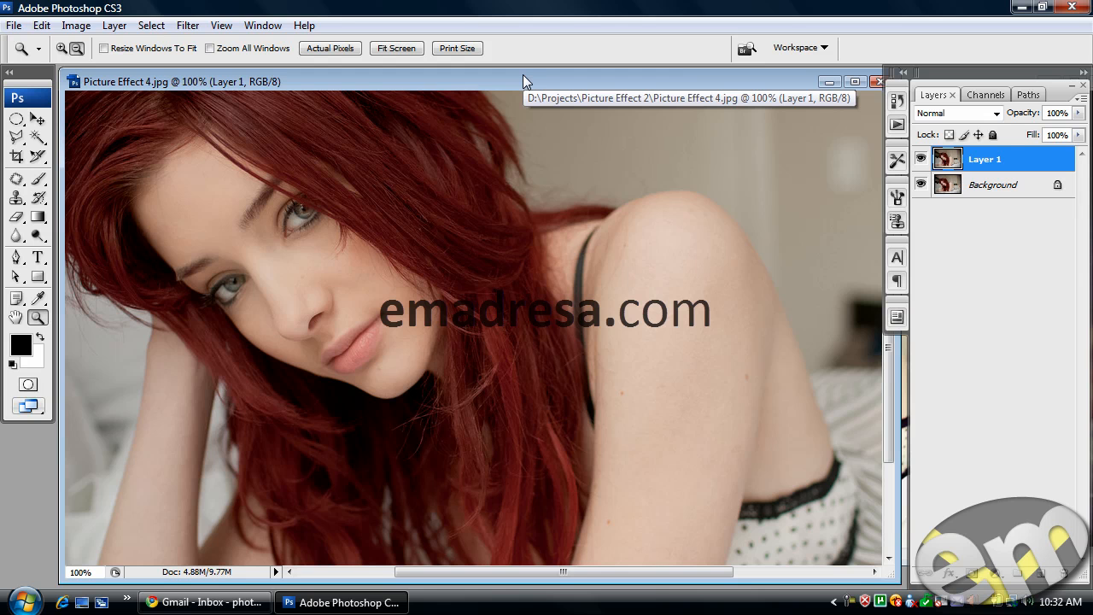
- Desaturate the duplicated layer and set its blending mode to Overlay
key("ctrl+shift+u")
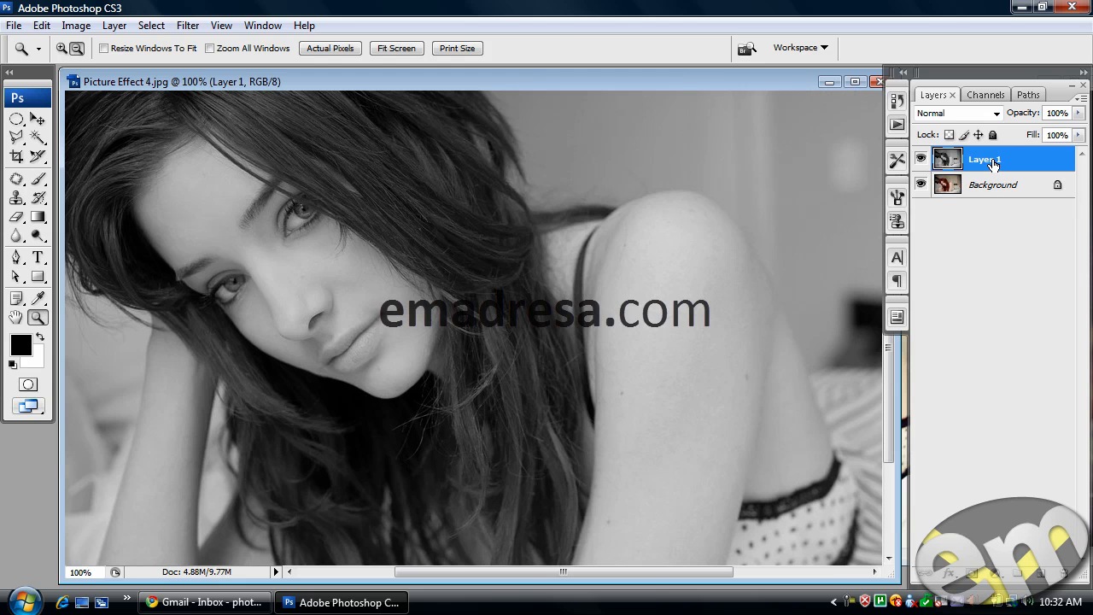
left_click(991, 114)
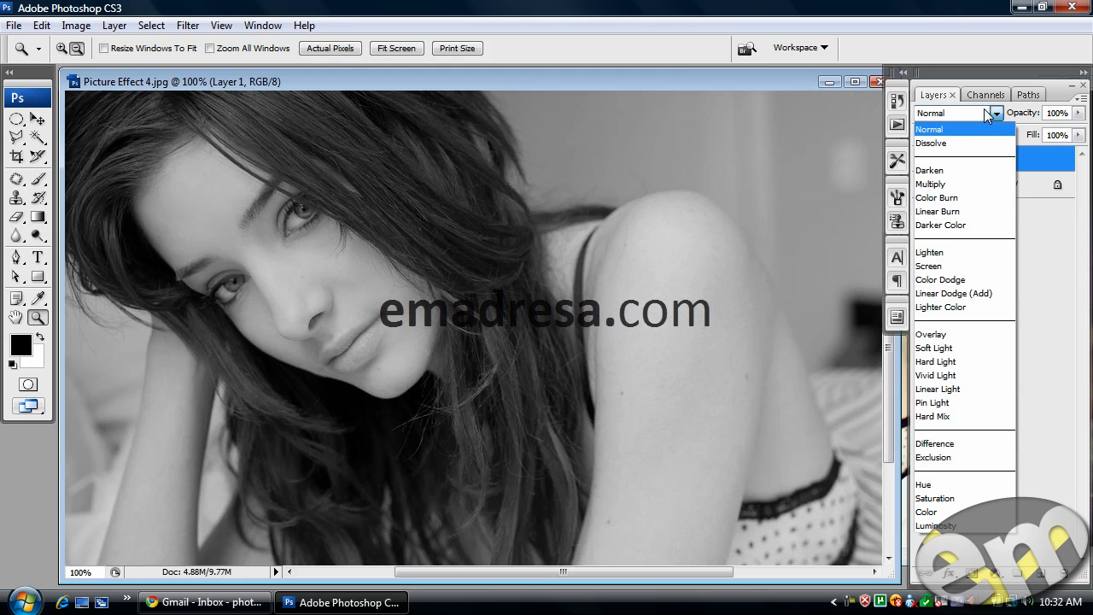
left_click(980, 335)
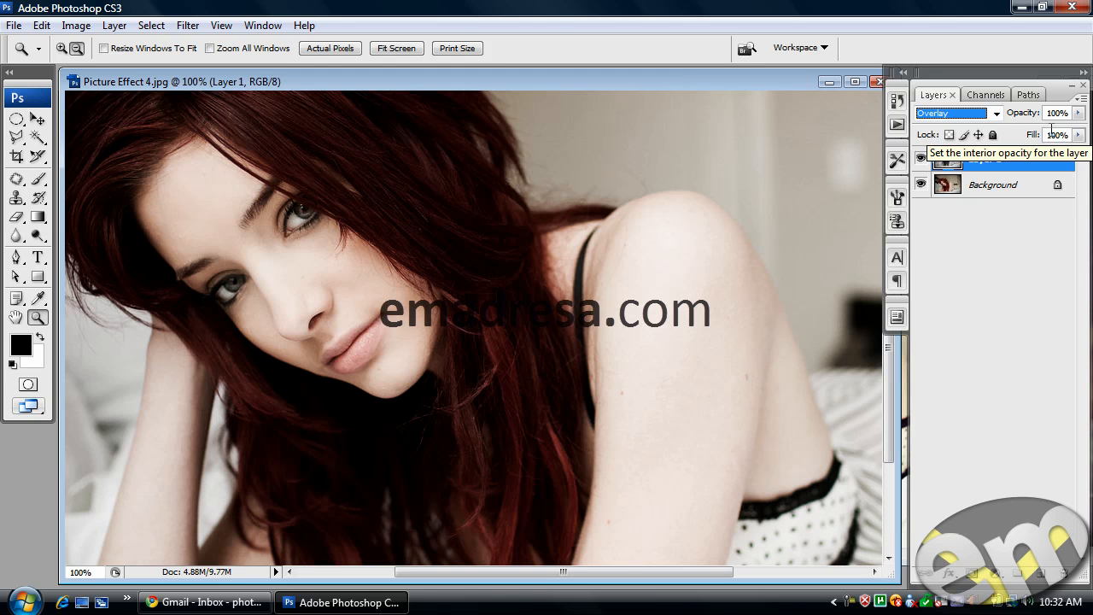
- Add a Curves adjustment layer above Layer 1 in Normal mode at 100% opacity, with the whole photo in view
left_click(381, 381)
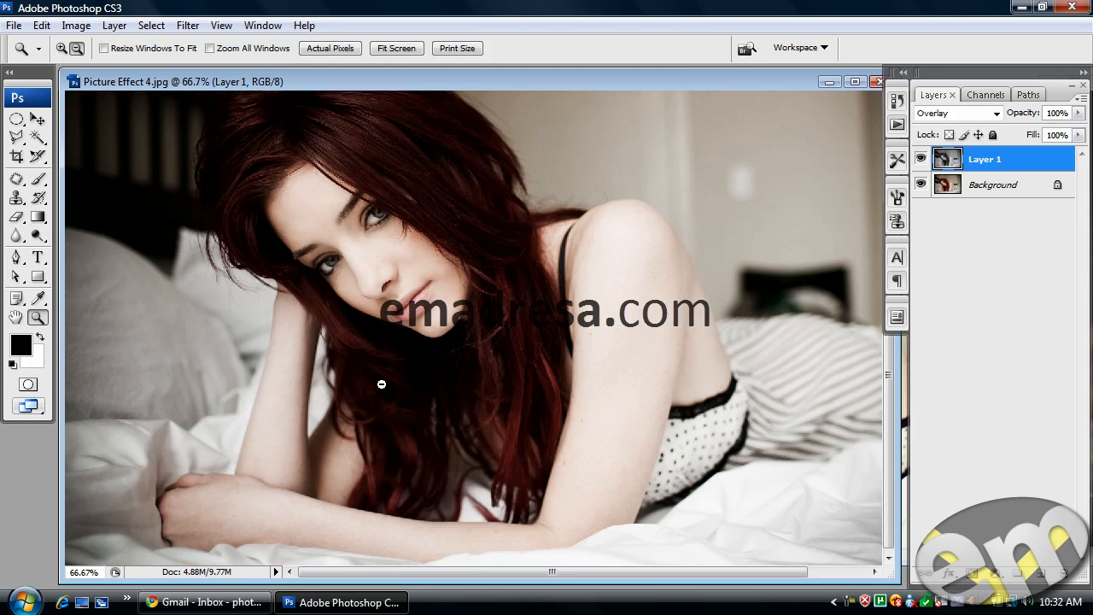
scroll(391, 427, "up", 2)
left_click(487, 426)
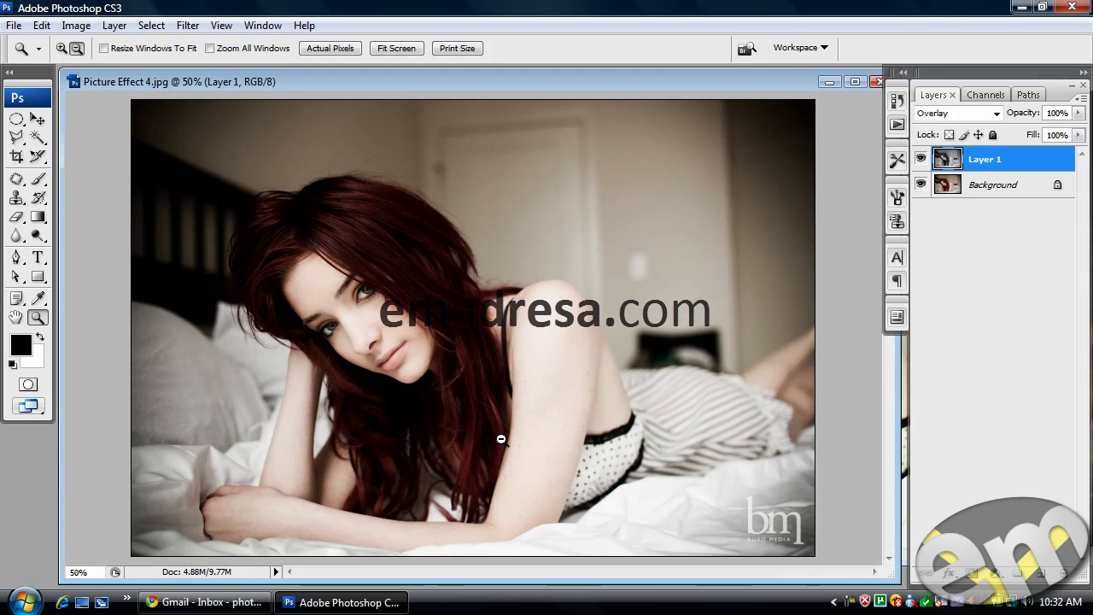
left_click(40, 119)
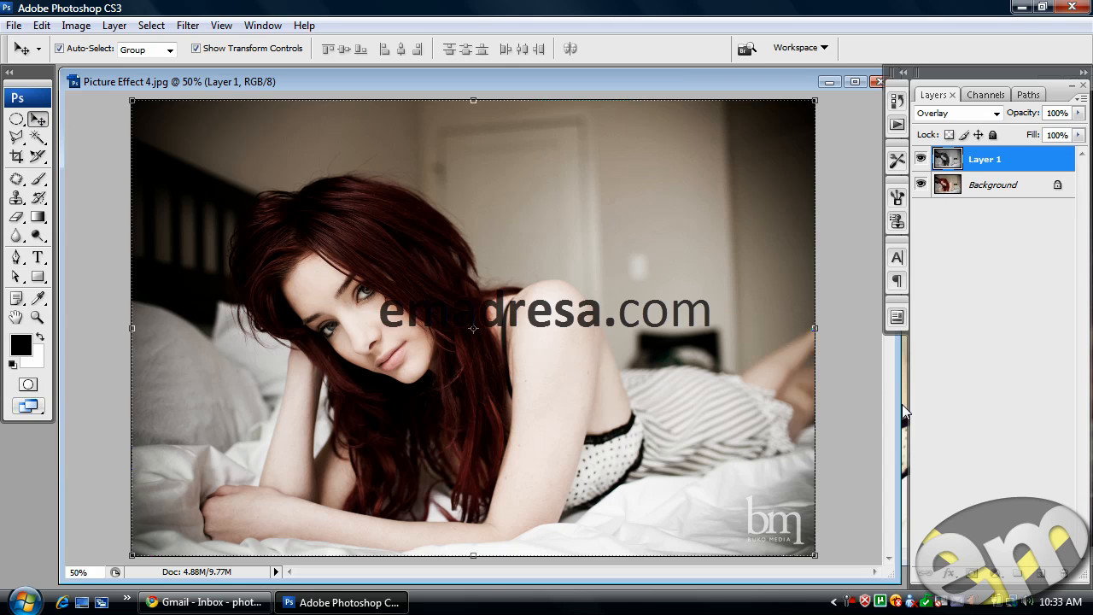
left_click(993, 576)
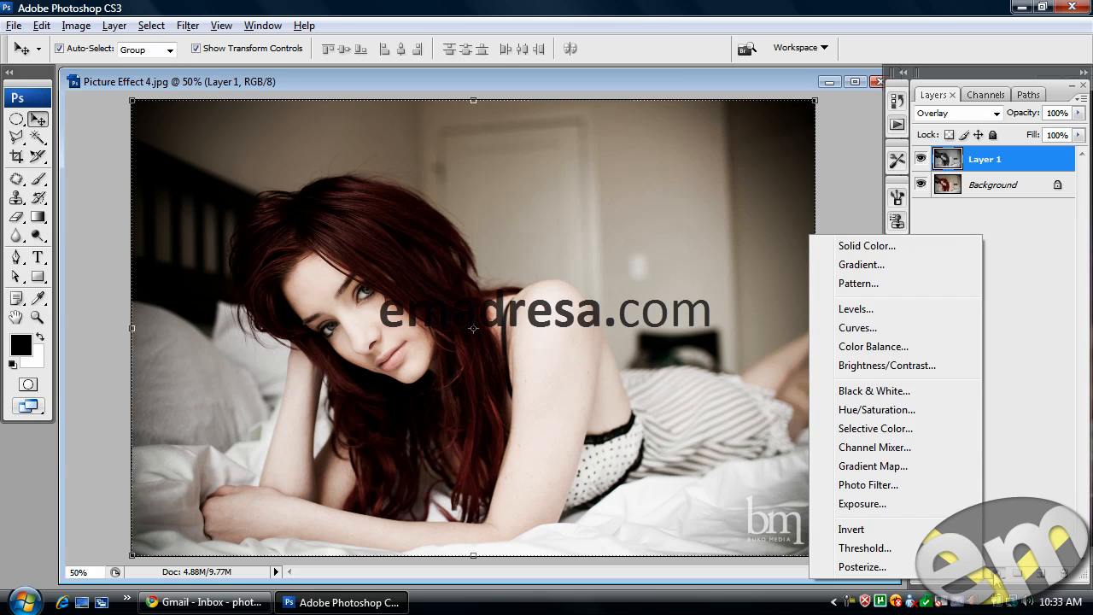
left_click(857, 327)
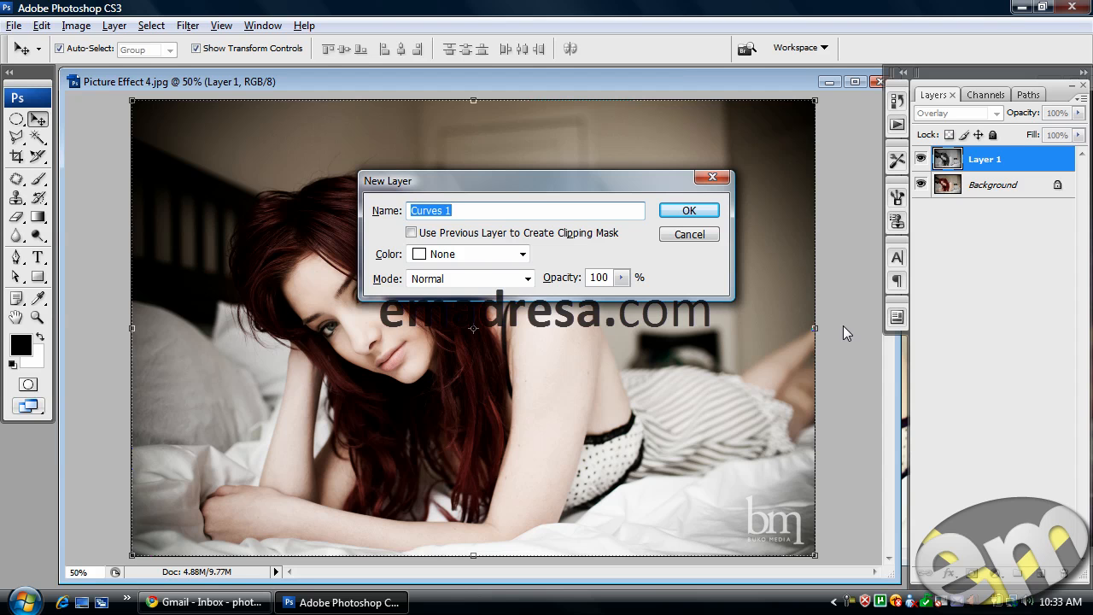
left_click(685, 213)
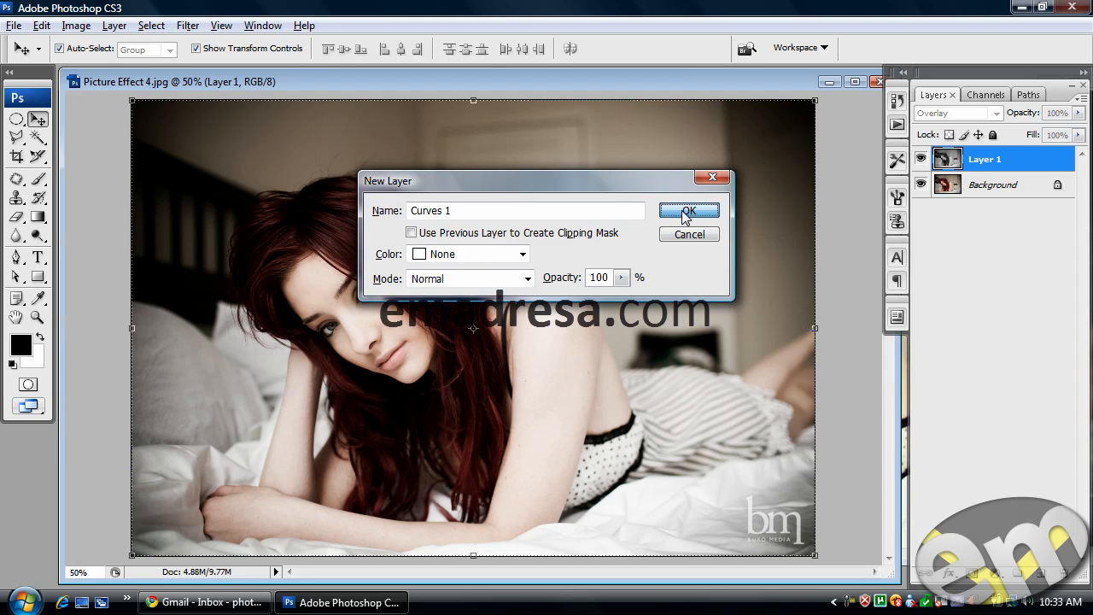
left_click(688, 214)
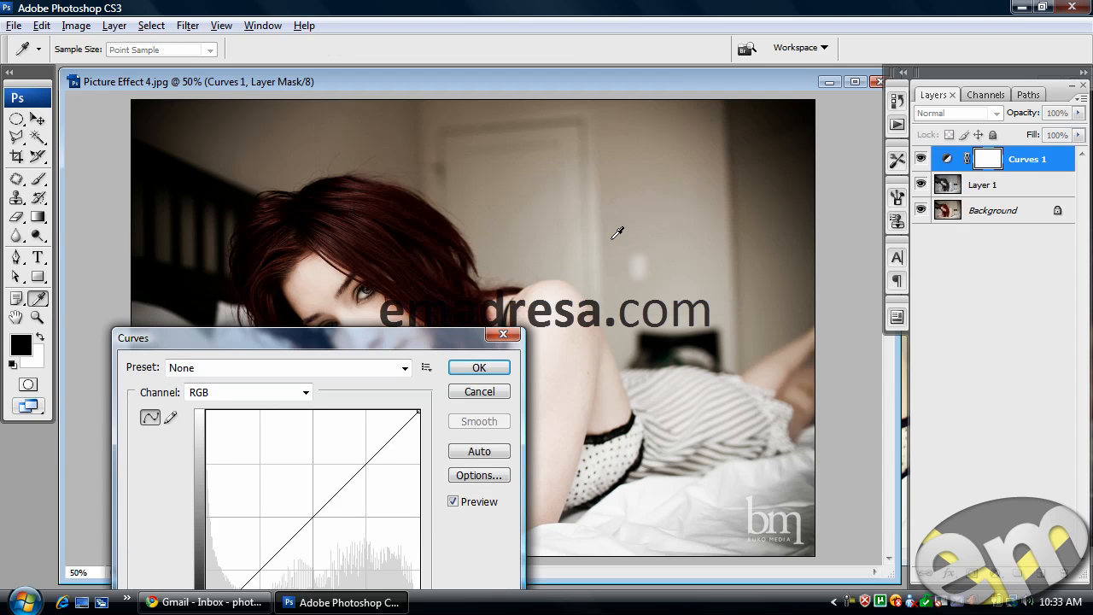
- Try lowering the Red channel's curve to output 128 at input 155, and undo the change
left_click_drag(397, 334, 631, 118)
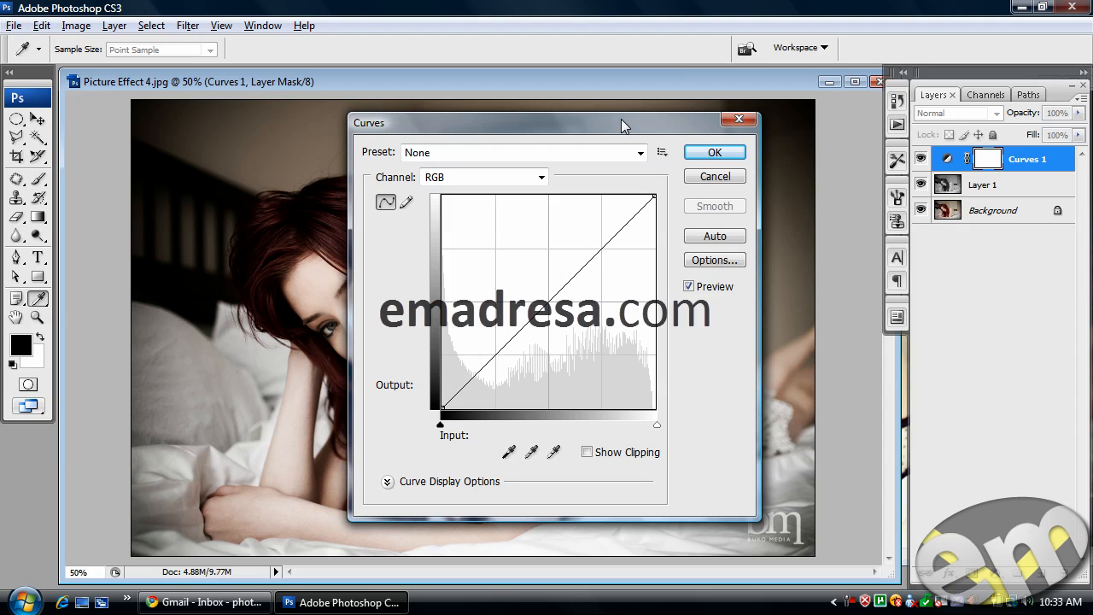
left_click(541, 177)
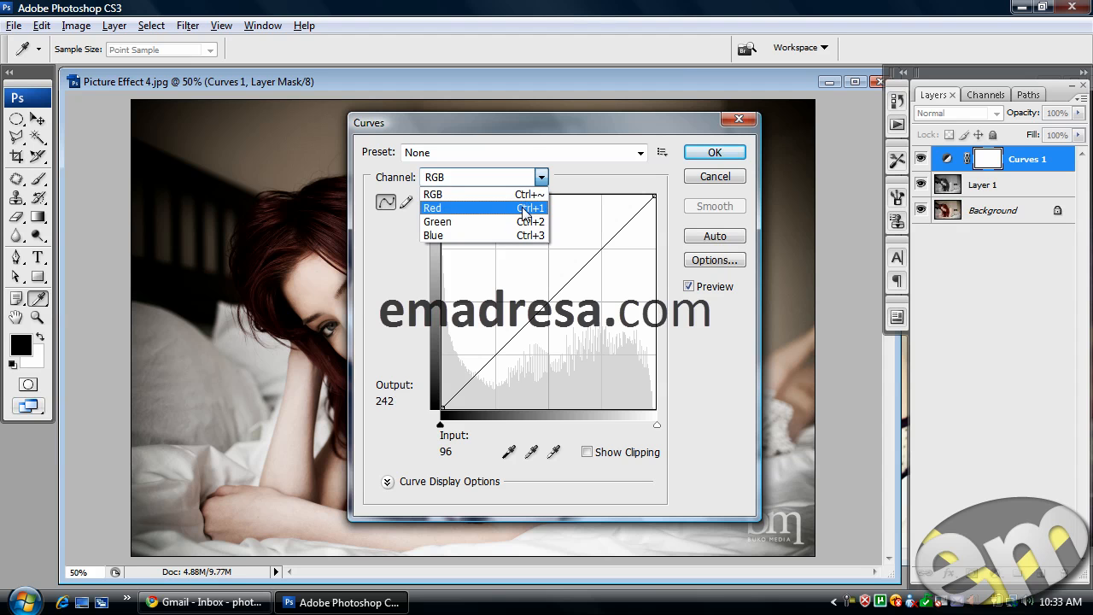
left_click(521, 194)
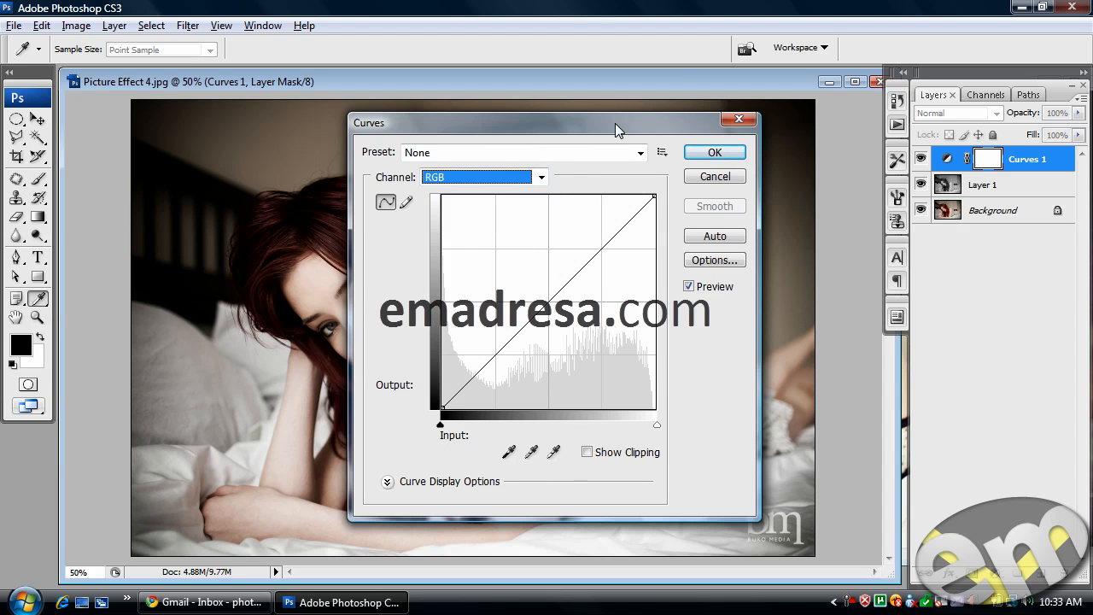
left_click_drag(615, 123, 736, 121)
left_click(666, 174)
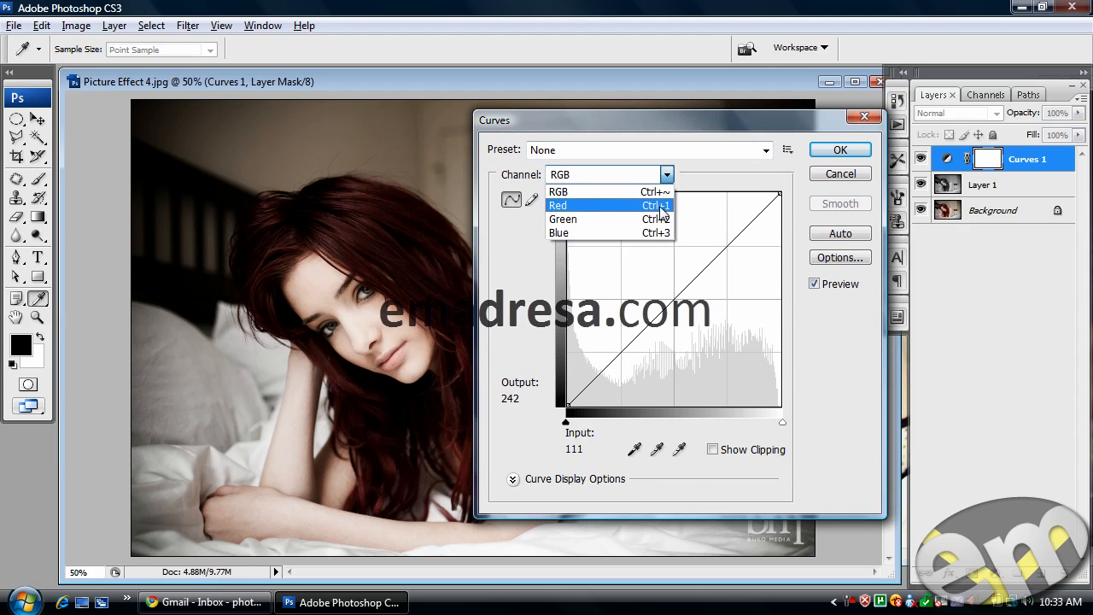
left_click(654, 198)
left_click_drag(690, 282, 697, 299)
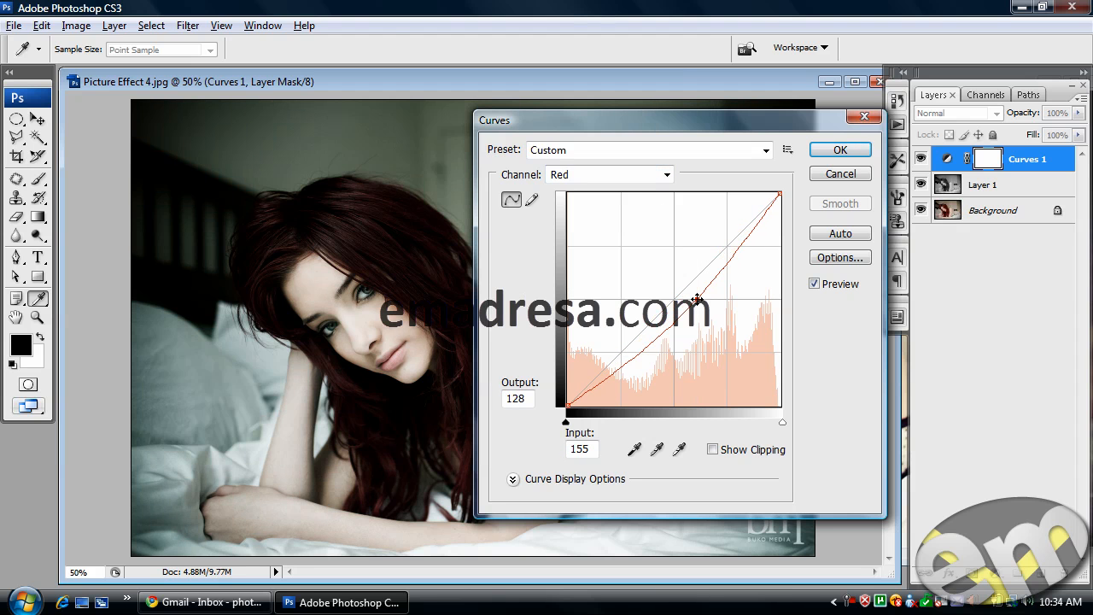
key("ctrl+z")
- Try raising the Green channel's curve to output 156 at input 100, and undo the change
left_click(665, 175)
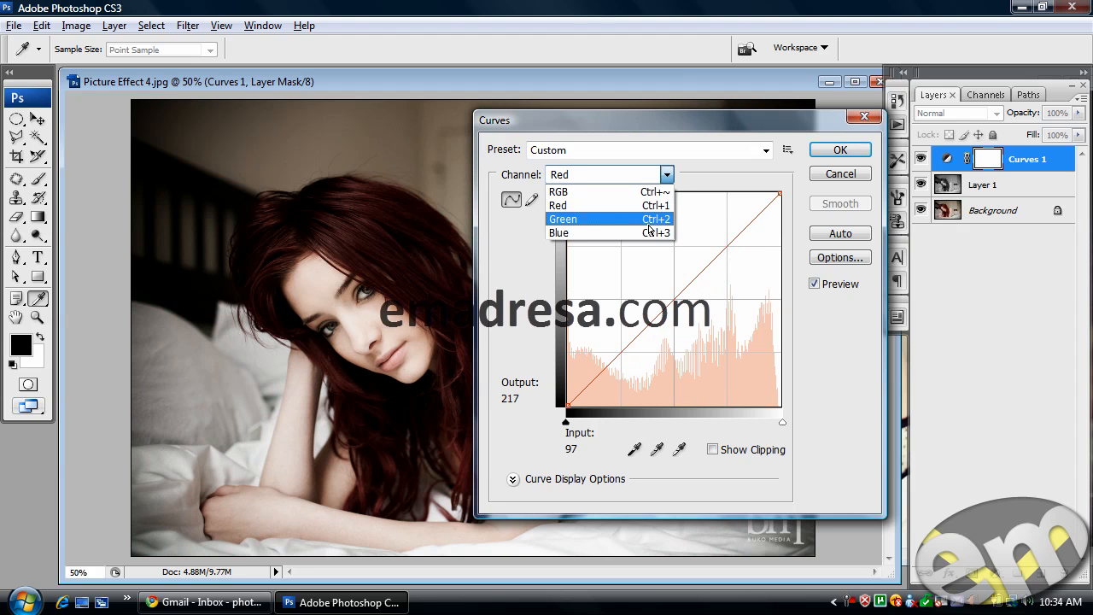
left_click(651, 220)
left_click_drag(675, 271, 650, 275)
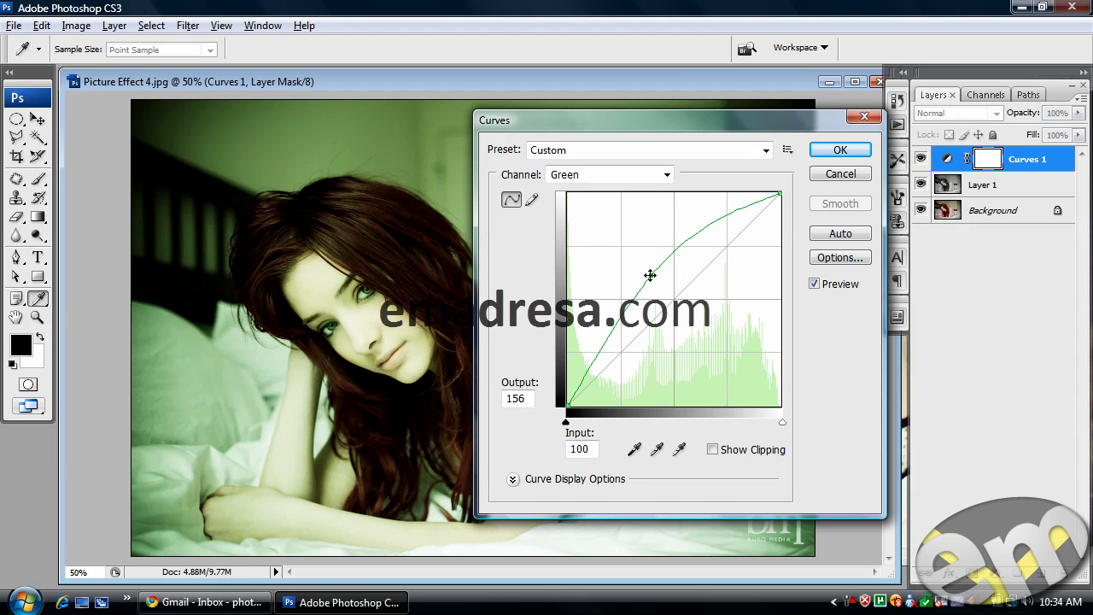
key("ctrl+z")
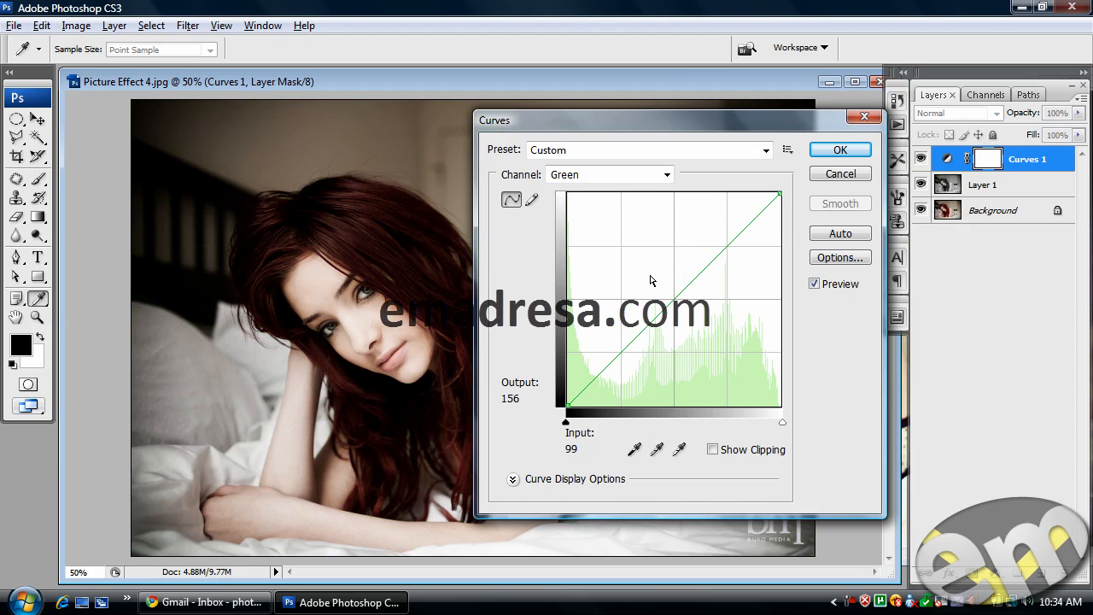
left_click(663, 176)
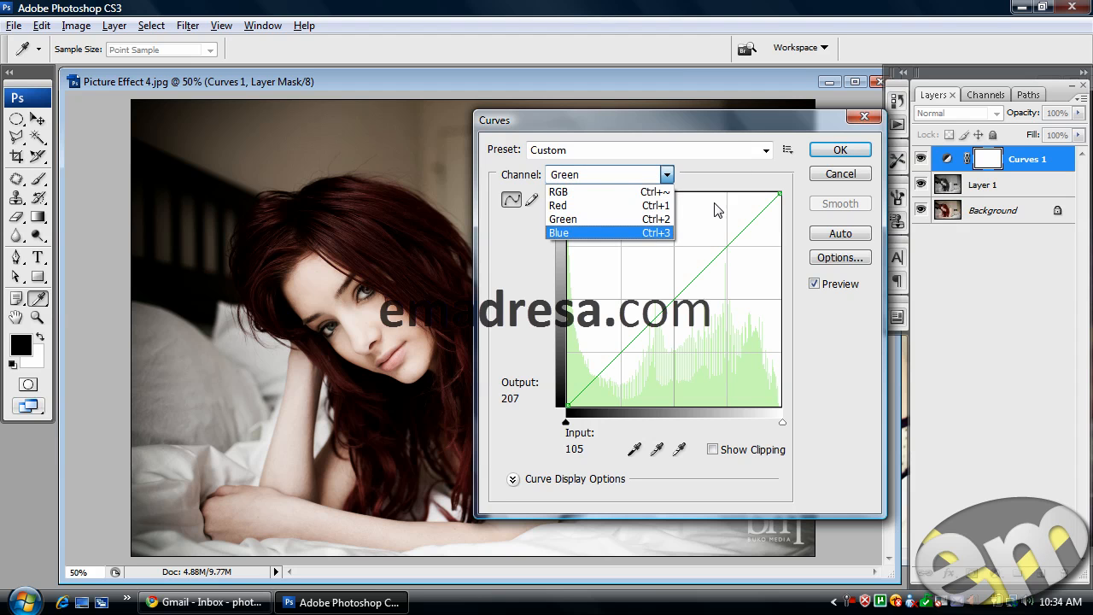
left_click(727, 129)
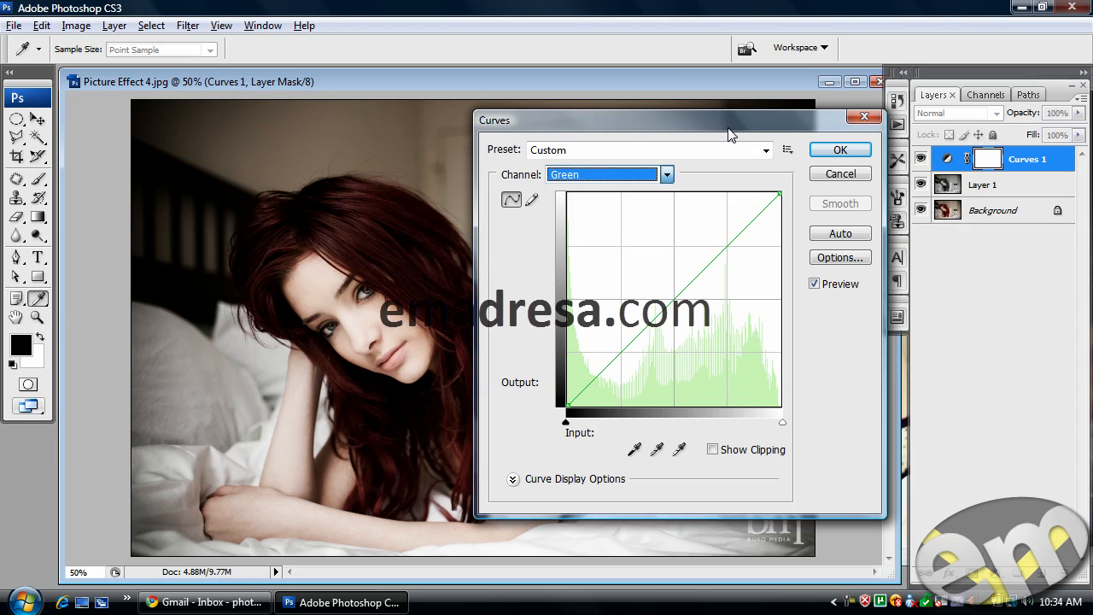
- Load the Curves preset file from the Picture Effect 2 folder into the curves adjustment
left_click(788, 150)
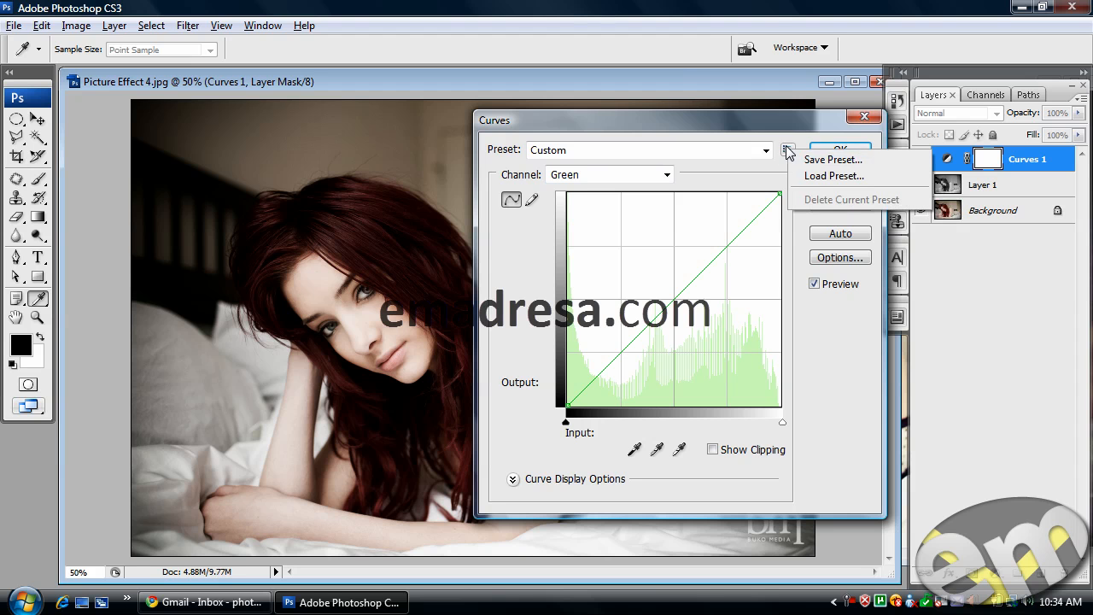
left_click(818, 177)
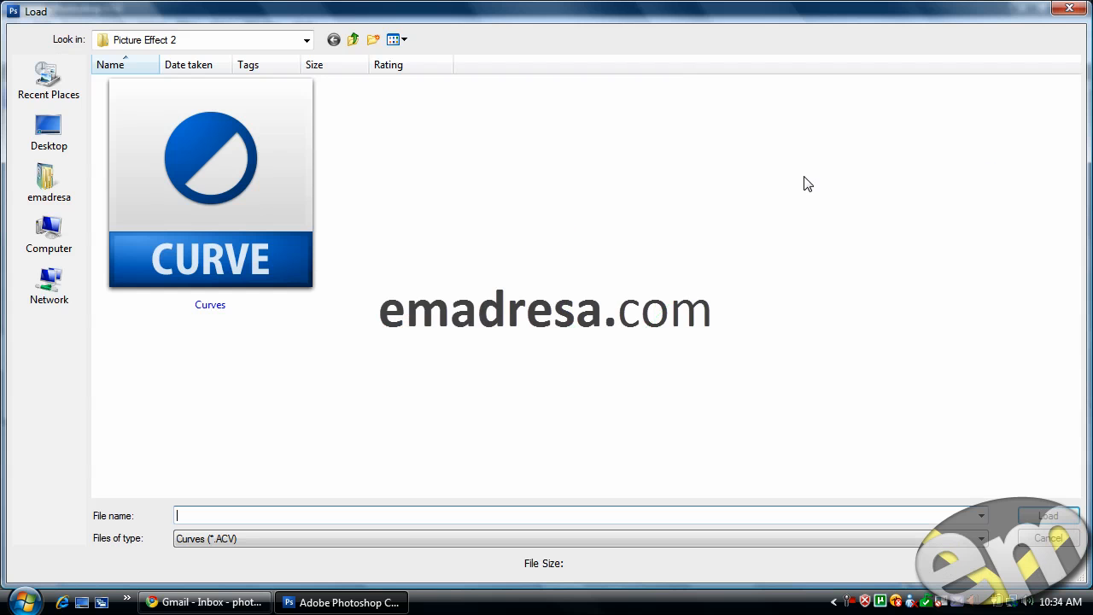
left_click(249, 198)
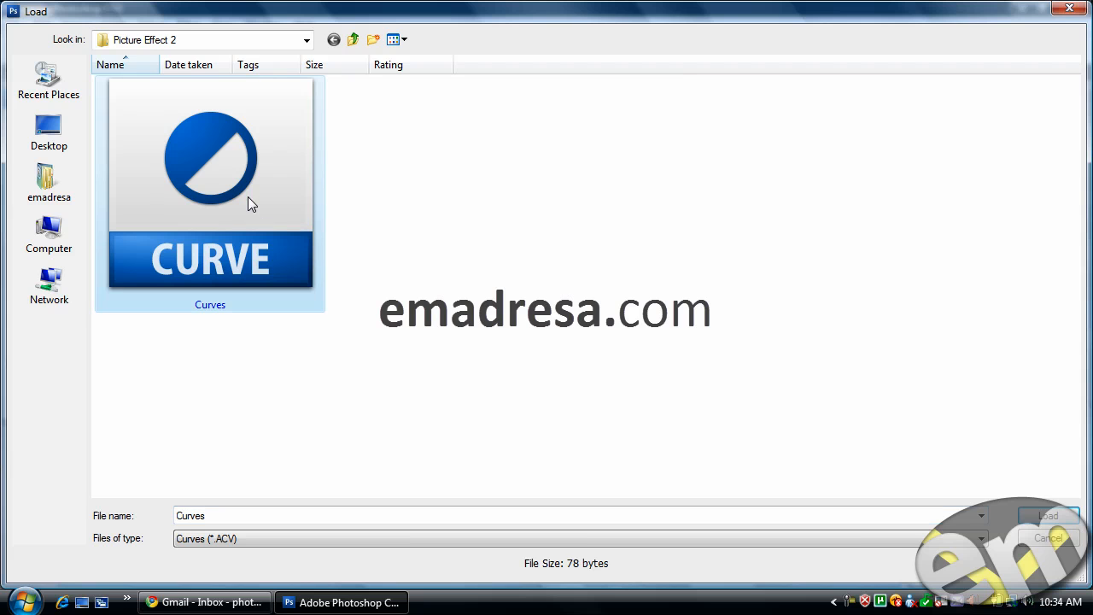
left_click(1047, 516)
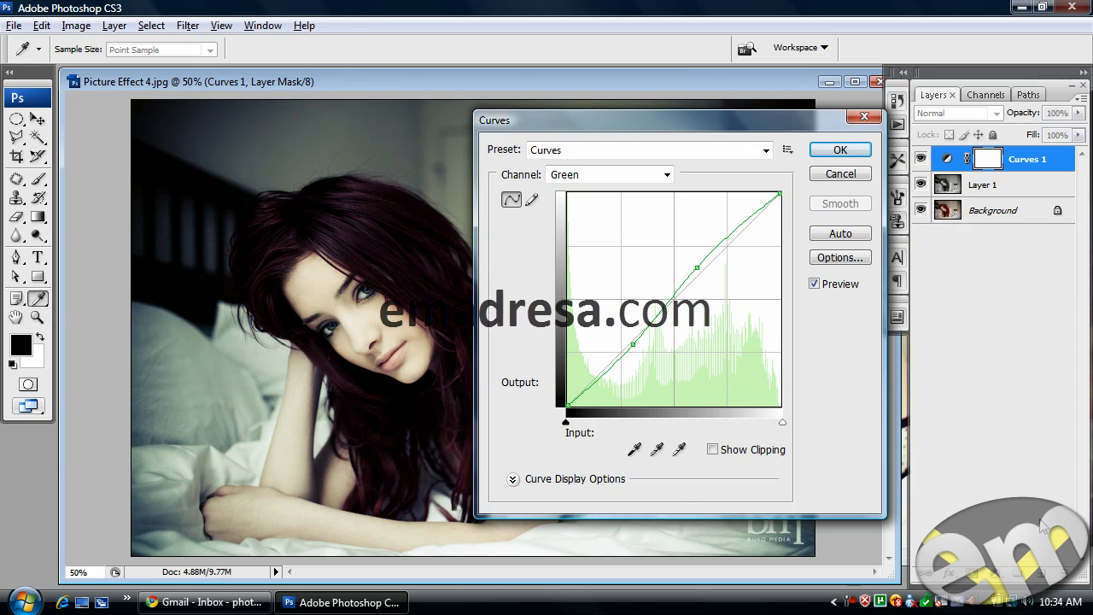
- Examine the loaded preset's curve in the RGB, Red, Green and Blue channels
left_click_drag(650, 120, 714, 114)
left_click(730, 169)
left_click(710, 184)
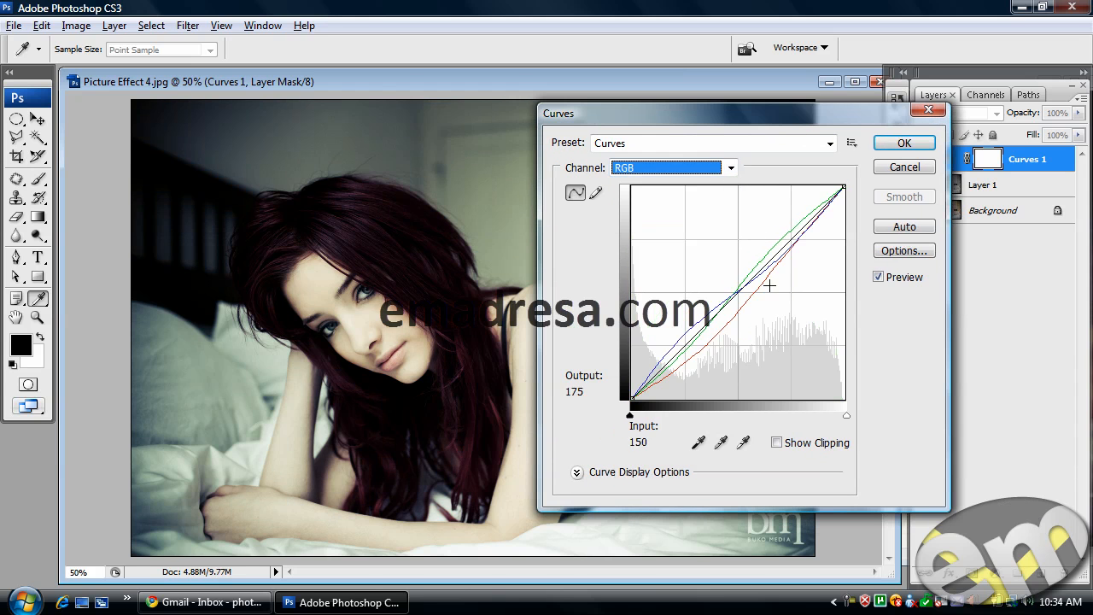
left_click(730, 168)
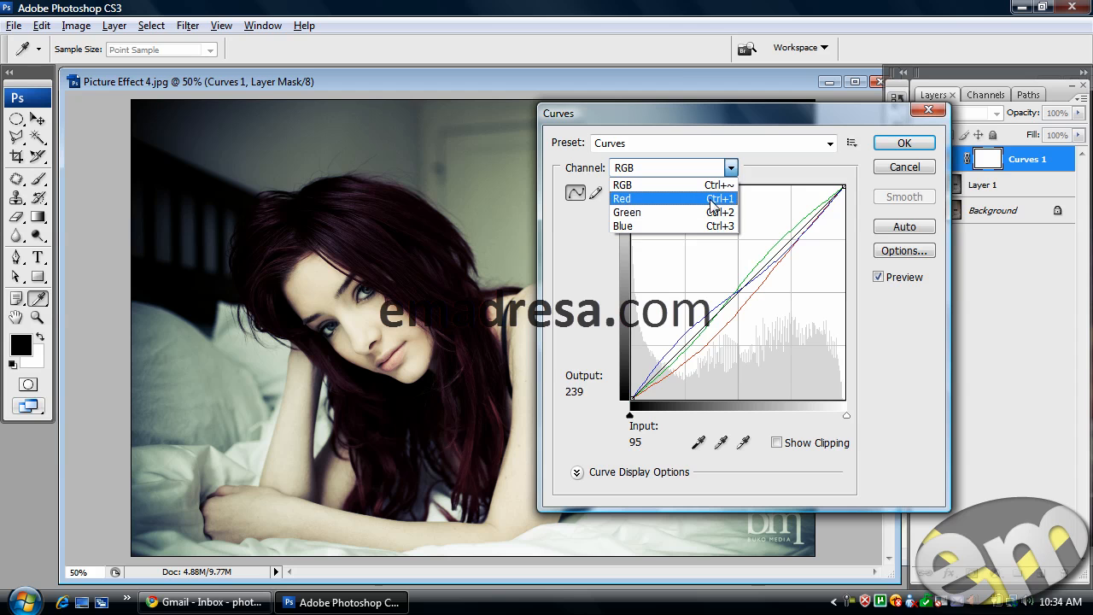
left_click(711, 199)
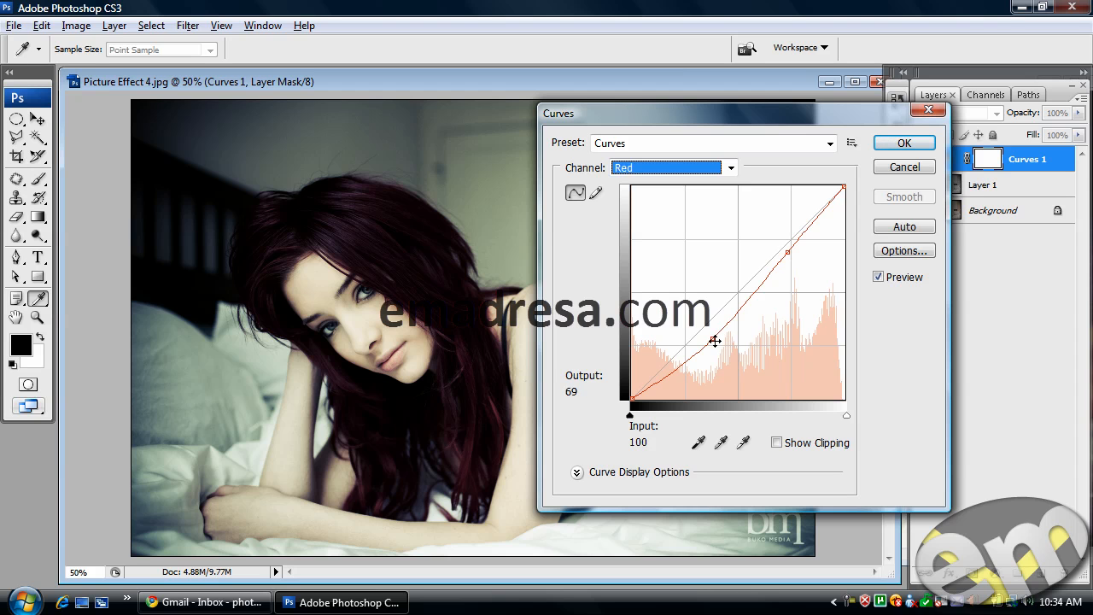
left_click(732, 168)
left_click(715, 212)
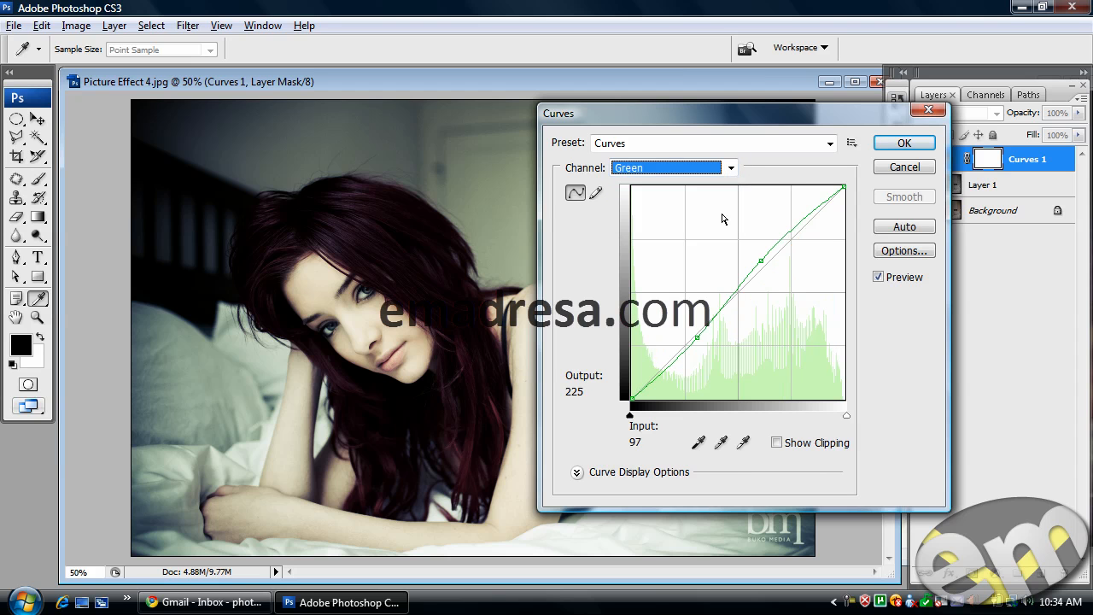
left_click(731, 168)
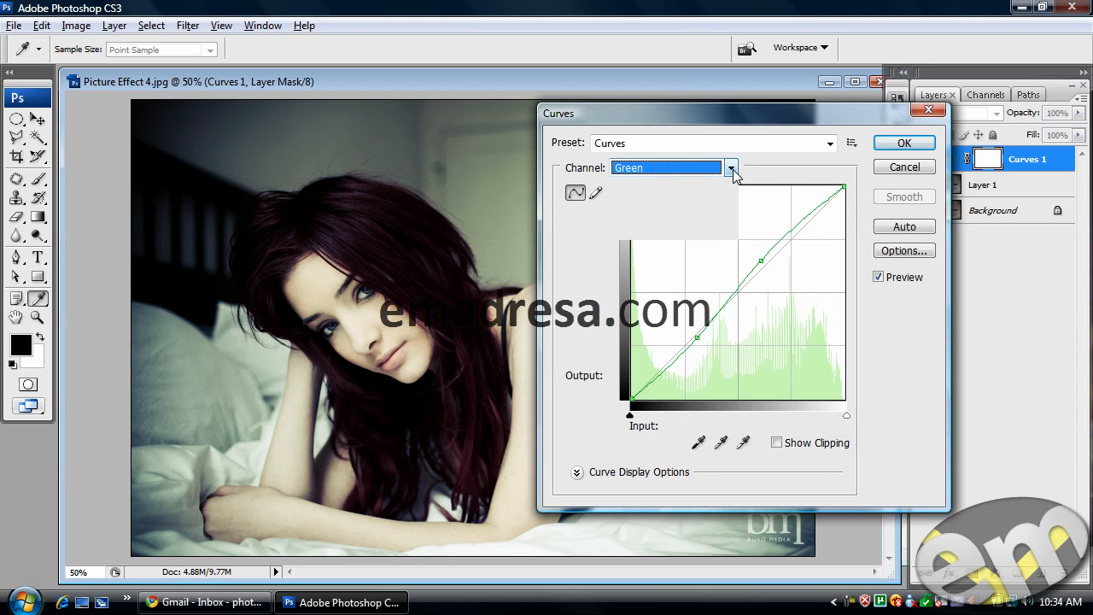
left_click(788, 126)
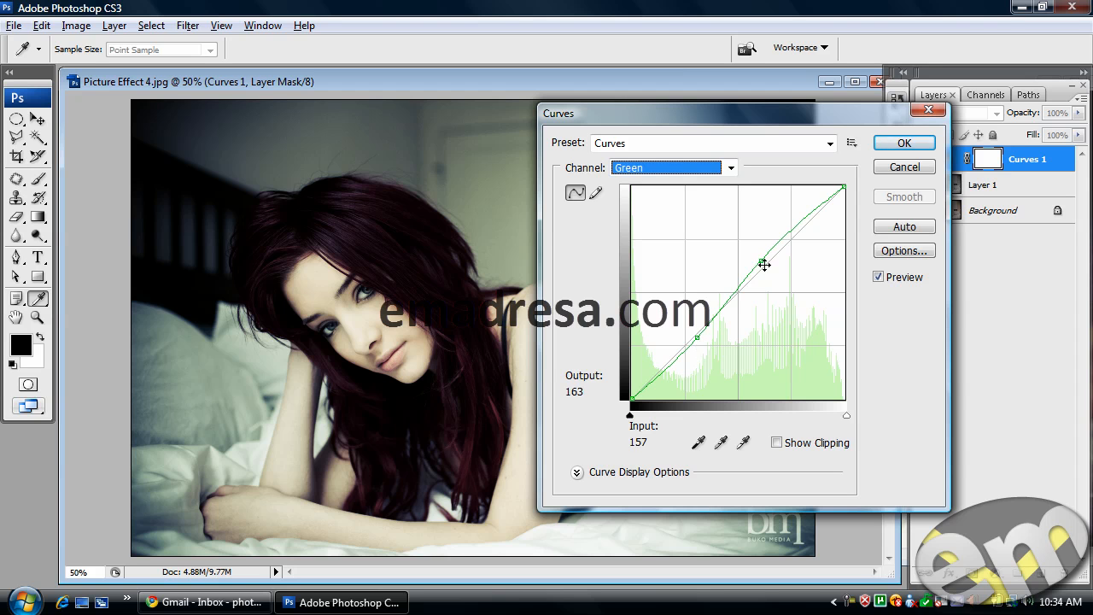
left_click(733, 169)
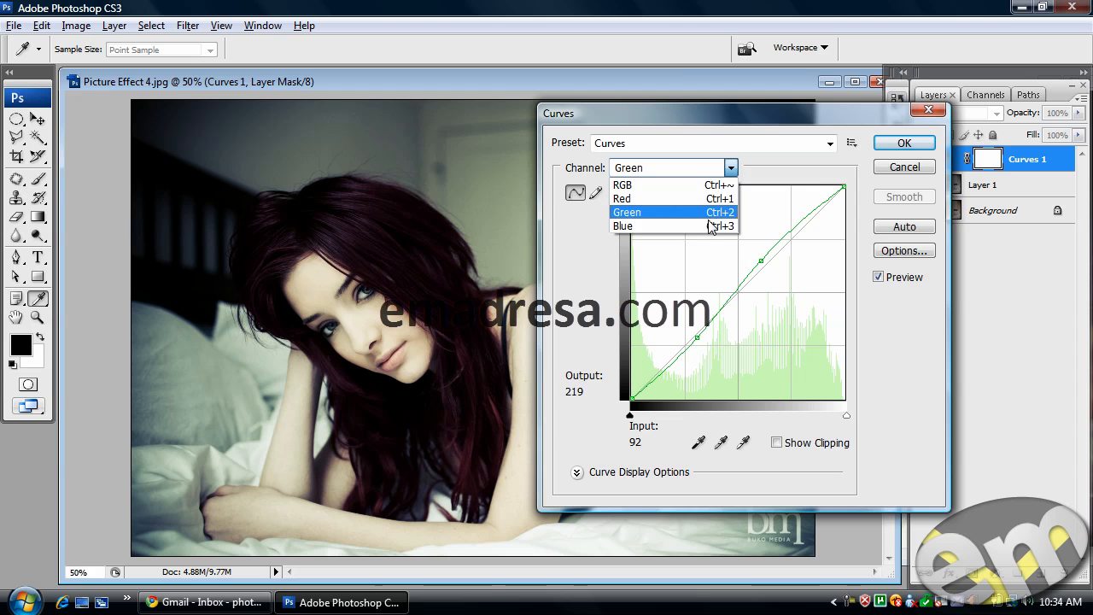
left_click(708, 227)
left_click_drag(675, 118, 748, 110)
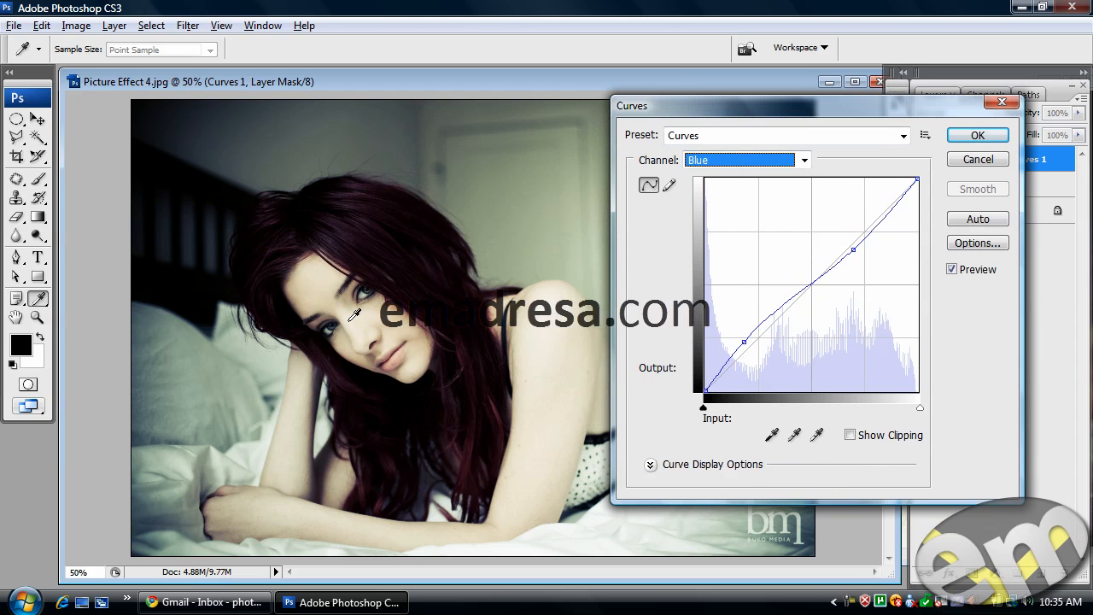
- Check the save and load options for curve presets and accept the curves adjustment
left_click_drag(745, 100, 444, 91)
left_click(674, 127)
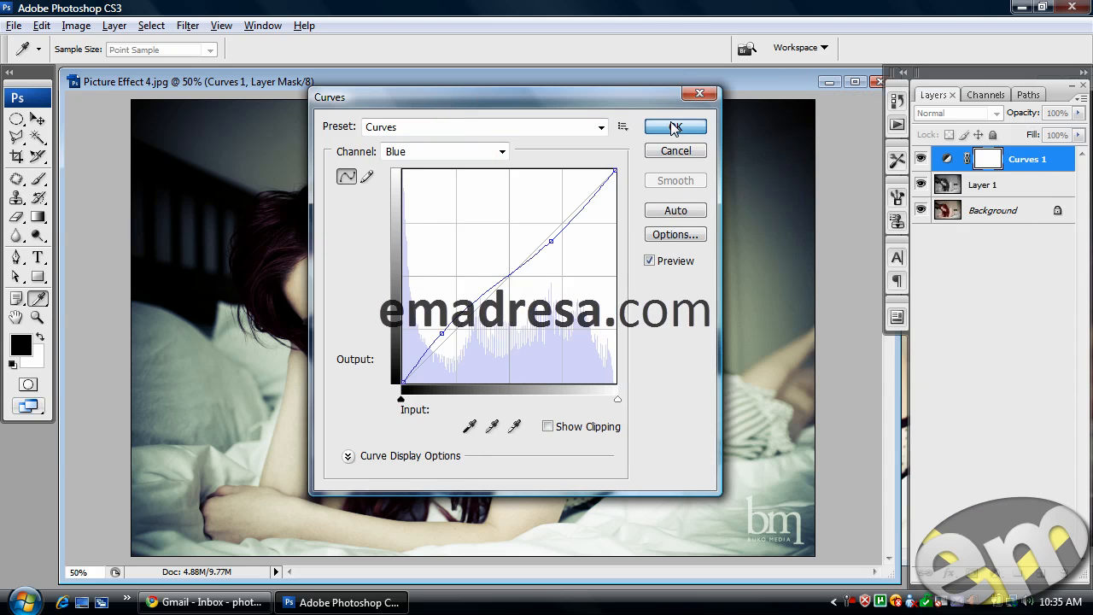
left_click(623, 127)
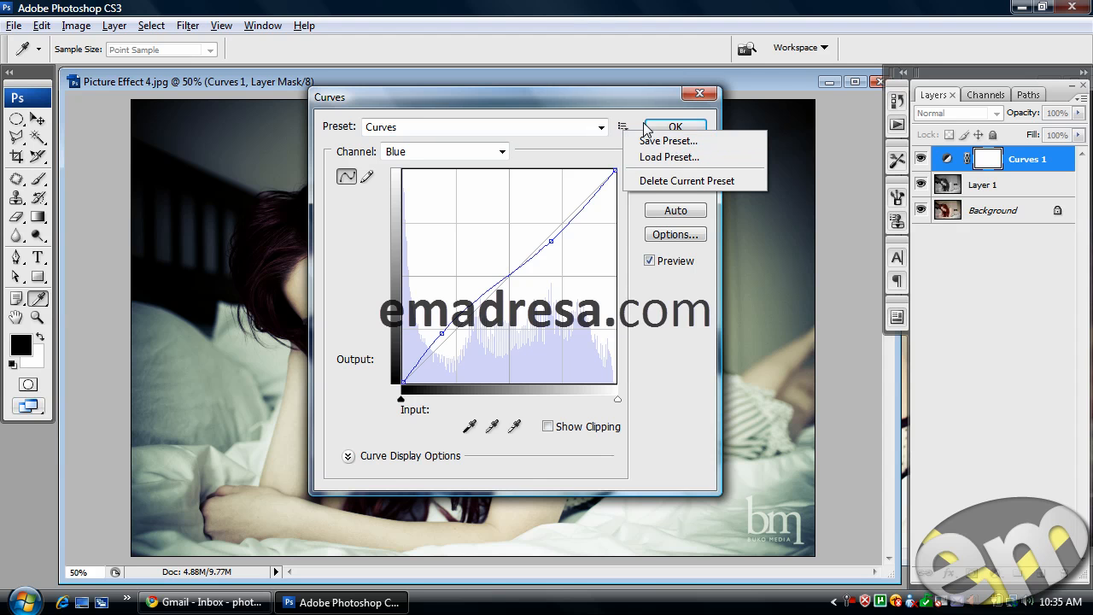
left_click_drag(639, 102, 683, 107)
left_click(713, 130)
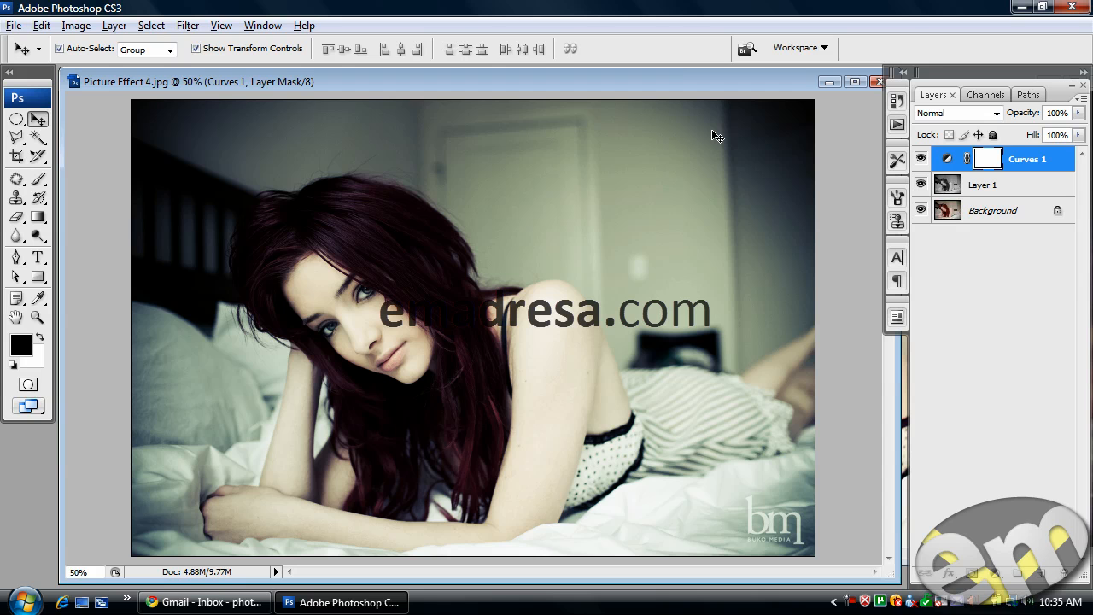
- Add a Color Balance adjustment layer above Curves 1 in Normal mode at 100% opacity
left_click(994, 573)
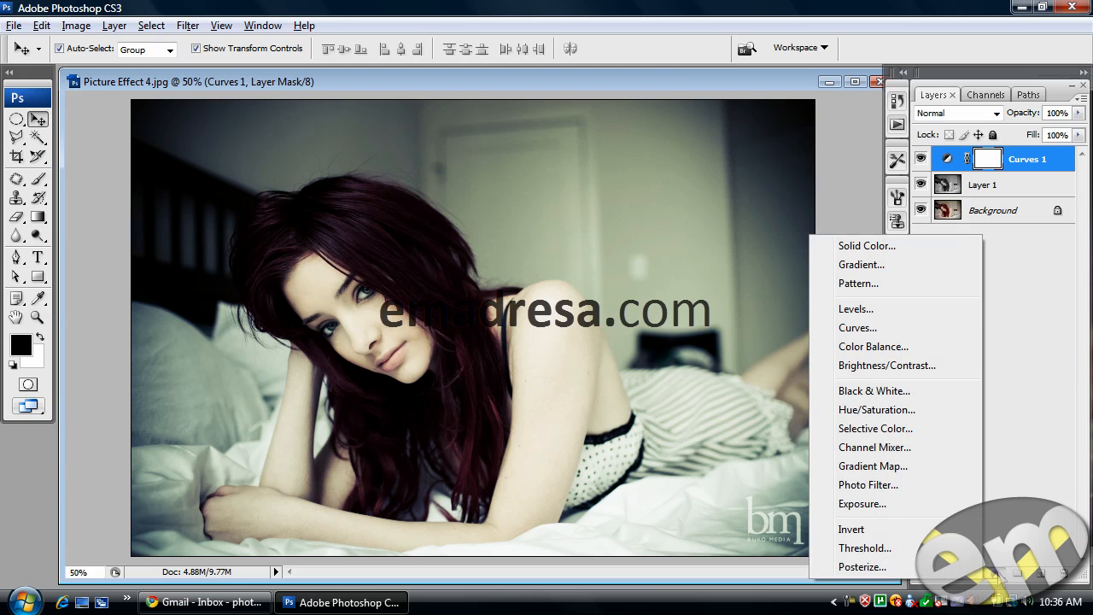
left_click(885, 347)
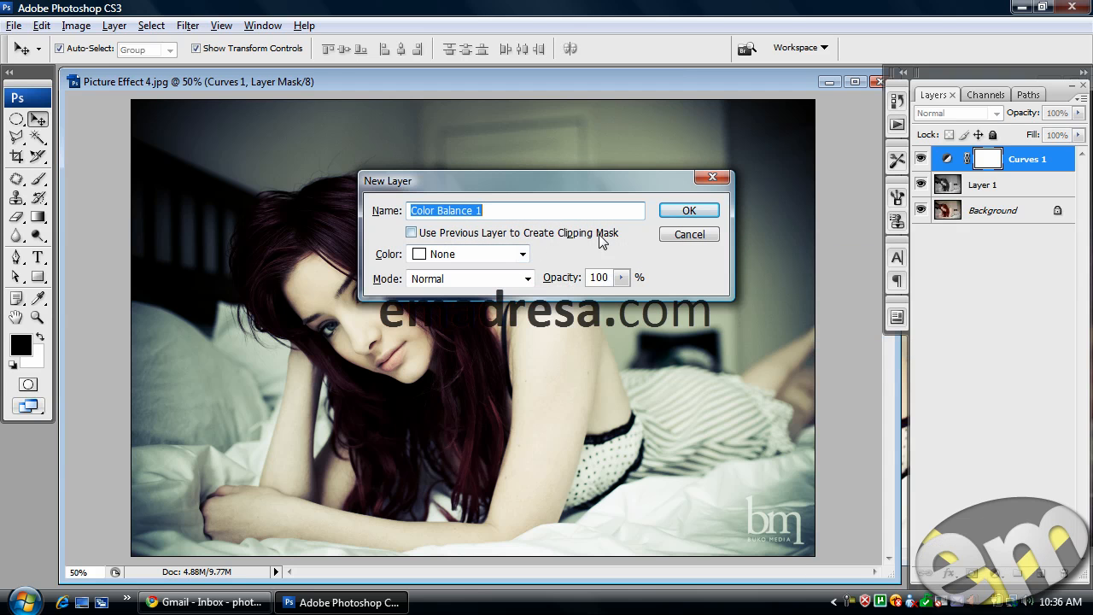
left_click(690, 210)
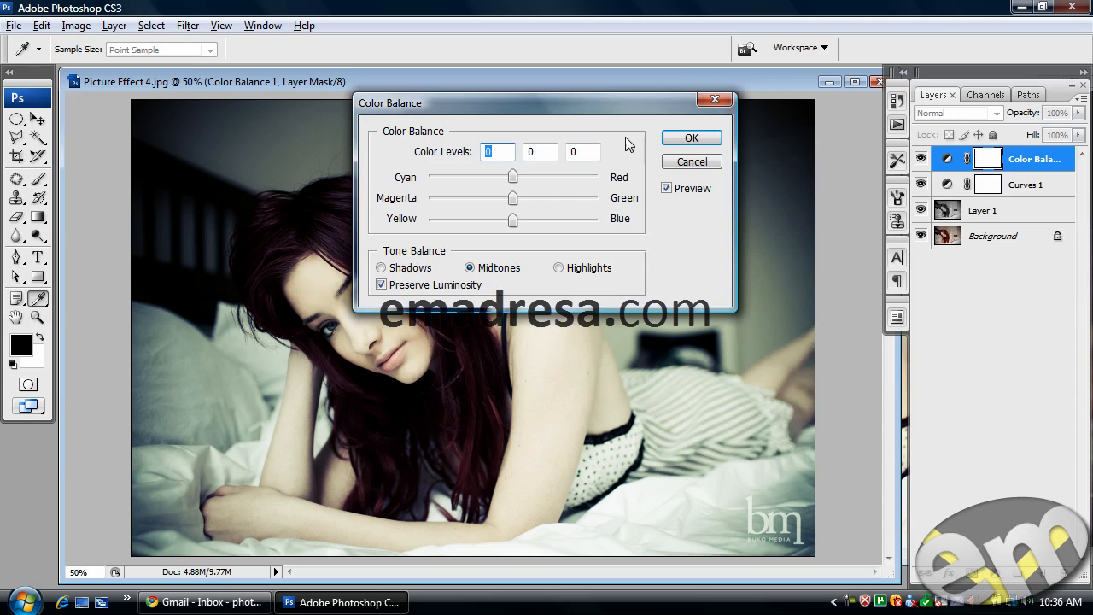
left_click_drag(609, 104, 658, 151)
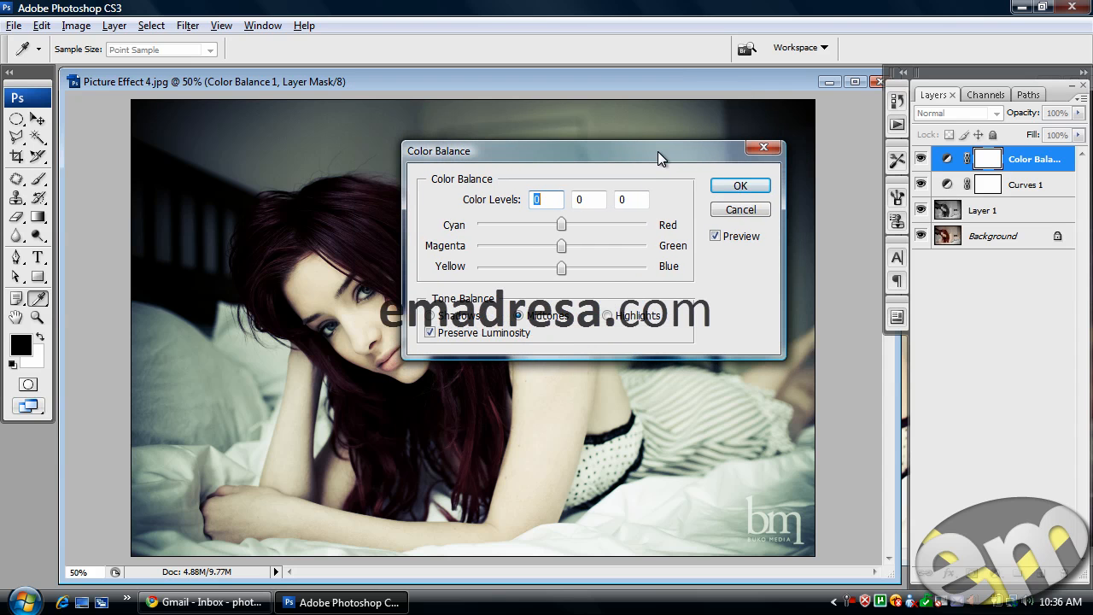
- Set the Shadows color levels to 4 for cyan-red, -2 for magenta-green and 9 for yellow-blue
left_click(463, 319)
left_click_drag(562, 224, 491, 227)
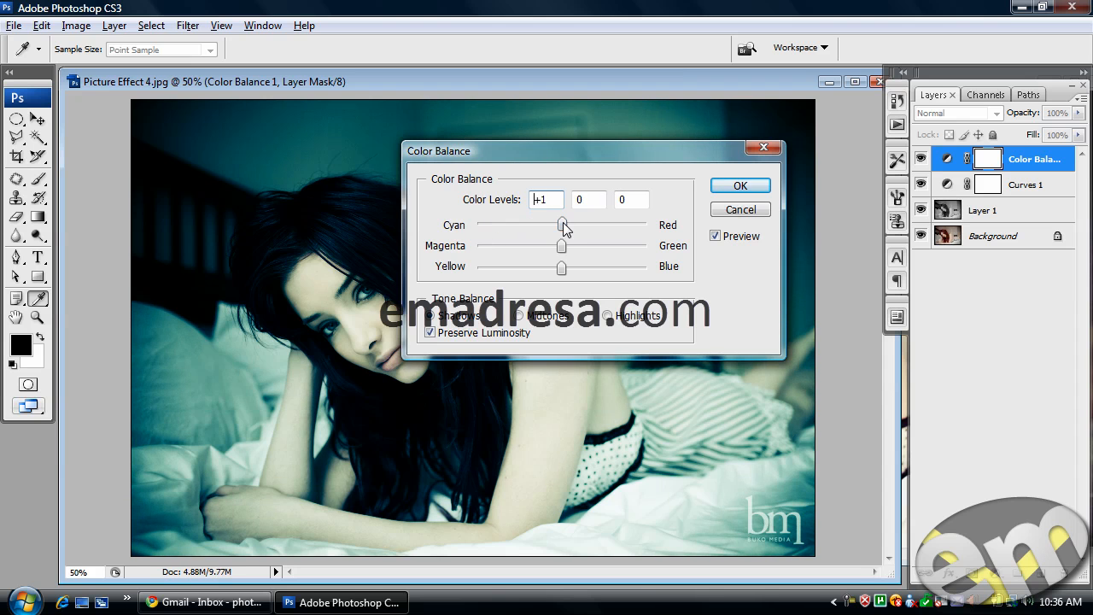
left_click(563, 224)
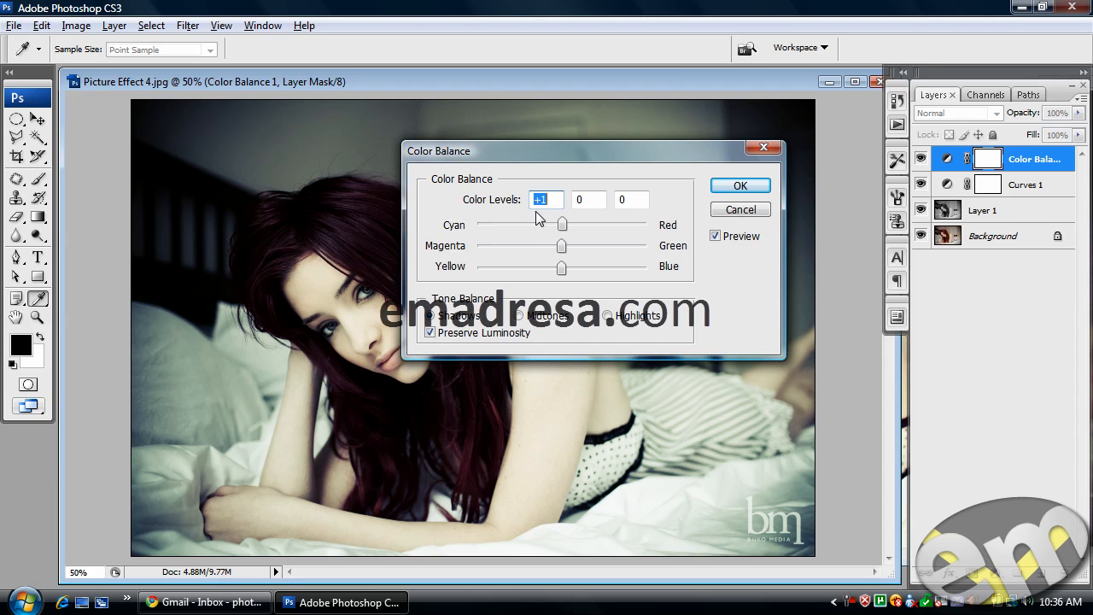
key("BackSpace")
type("4")
key("Tab")
type("-2")
key("Tab")
type("9")
- Set the Midtones color levels to 11 for cyan-red and -9 for yellow-blue, leaving magenta-green at 0
left_click(544, 316)
left_click_drag(556, 201, 515, 205)
type("11")
key("Tab")
key("Tab")
type("-9")
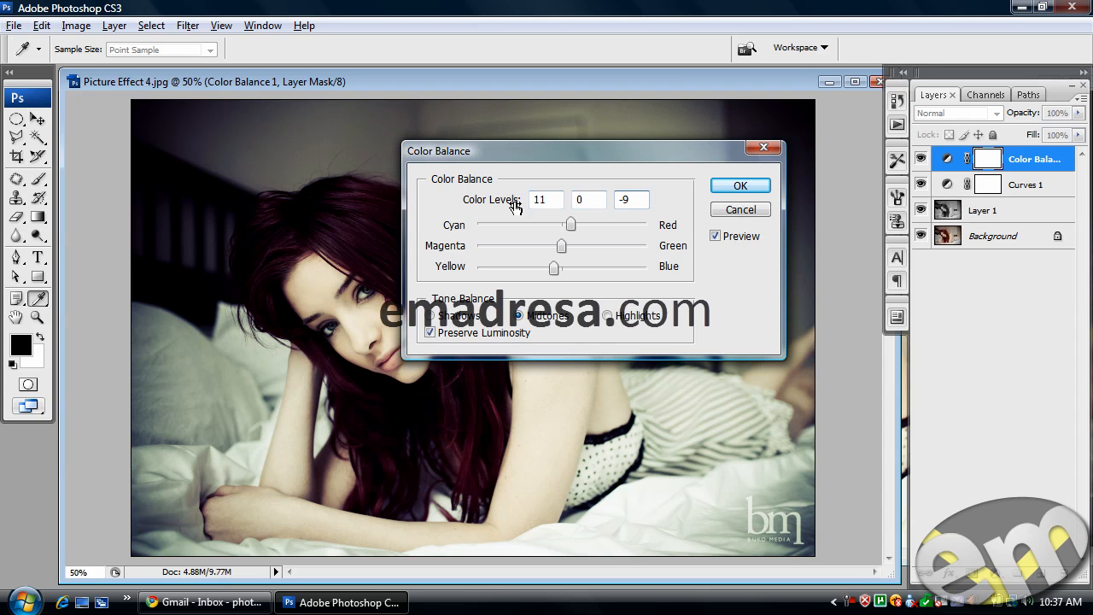
- Set the Highlights color levels to 12, 8 and -7 and accept the color balance adjustment
left_click(609, 318)
left_click(550, 202)
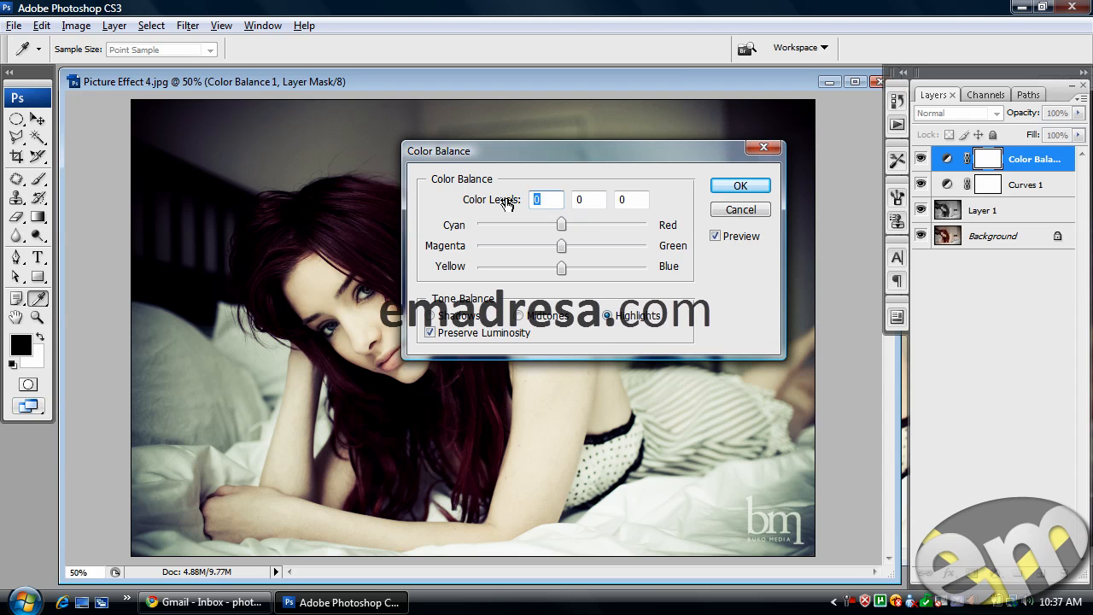
type("12")
key("Tab")
type("8")
key("Tab")
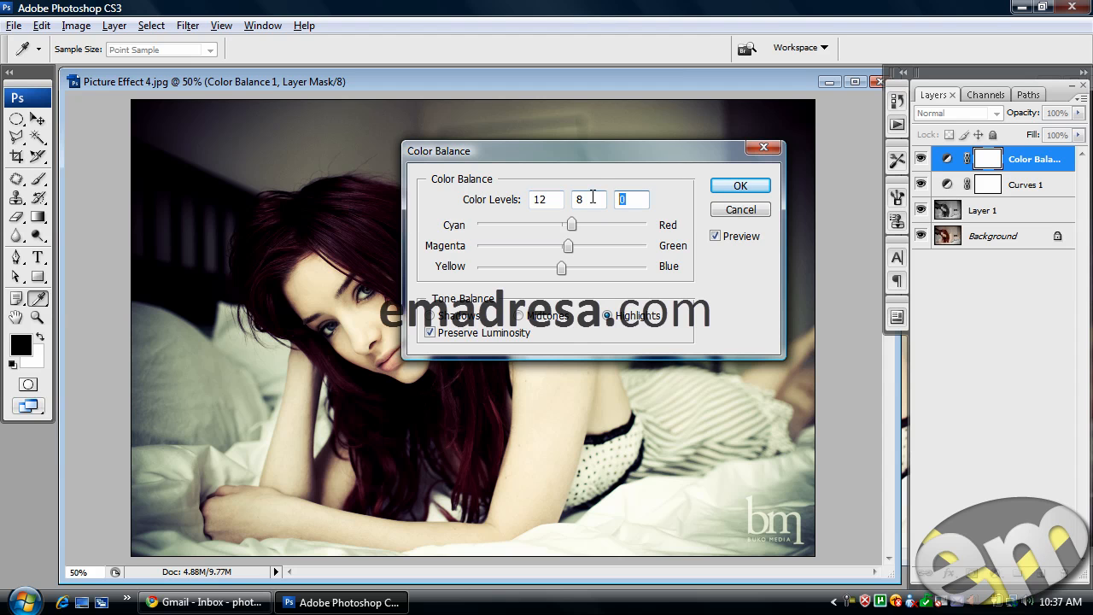
type("-7")
left_click(740, 186)
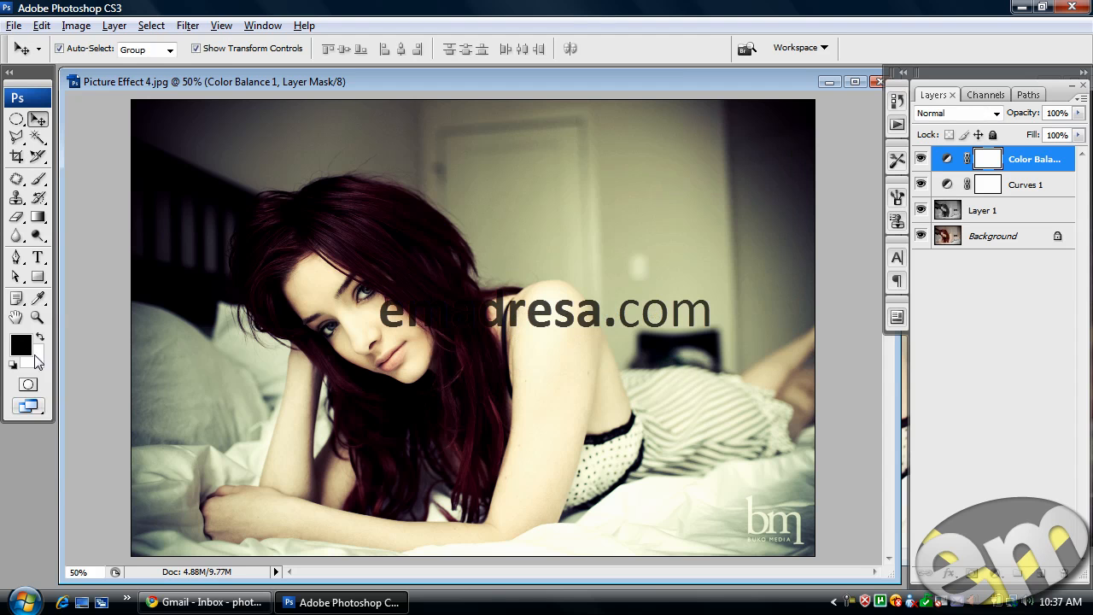
- Open color-1.jpg and color-2.jpg together from the Picture Effect 2 folder
double_click(36, 473)
left_click(406, 248)
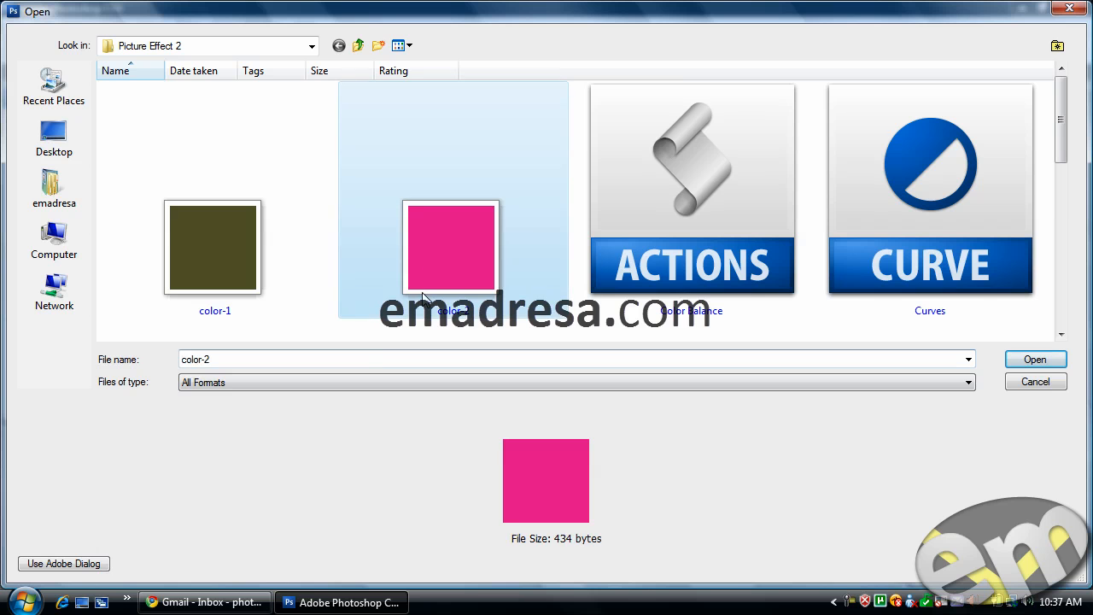
left_click(258, 293, "ctrl")
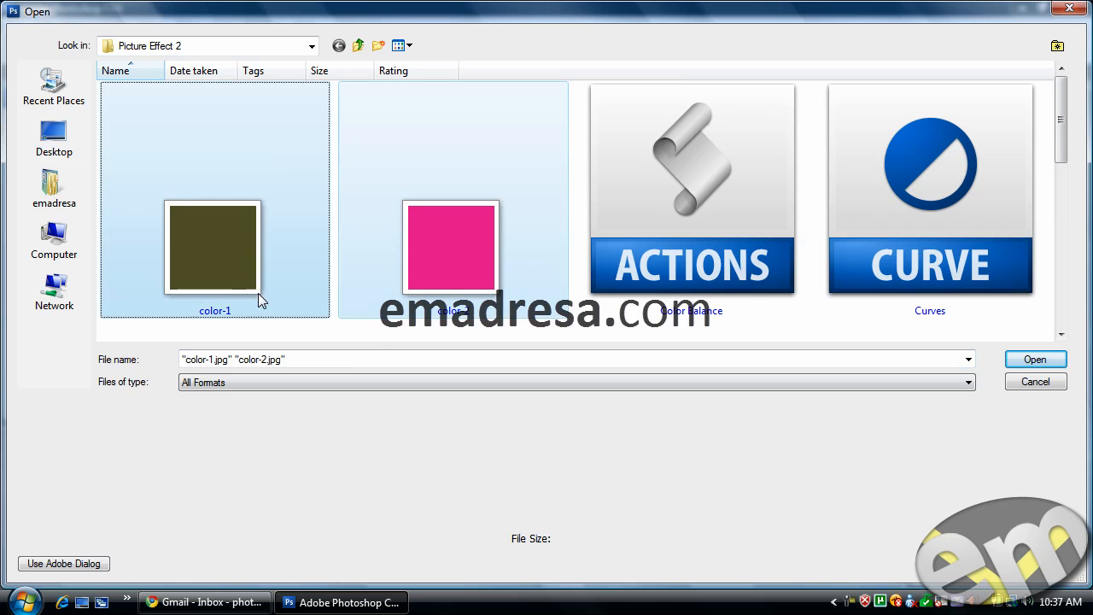
left_click(1051, 361)
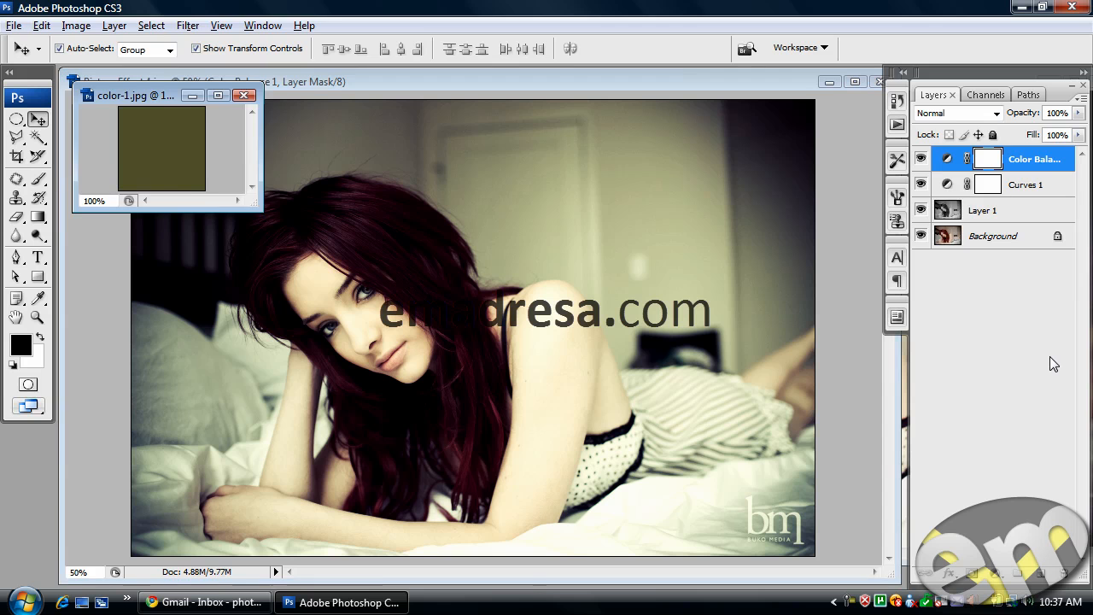
- Set the foreground color to the olive sampled from color-1.jpg
left_click_drag(154, 99, 234, 126)
left_click(37, 298)
left_click(20, 344)
left_click(137, 154)
left_click(978, 186)
key("v")
- Set the background color to the pink sampled from color-2.jpg and close both color images
left_click(38, 298)
left_click(31, 355)
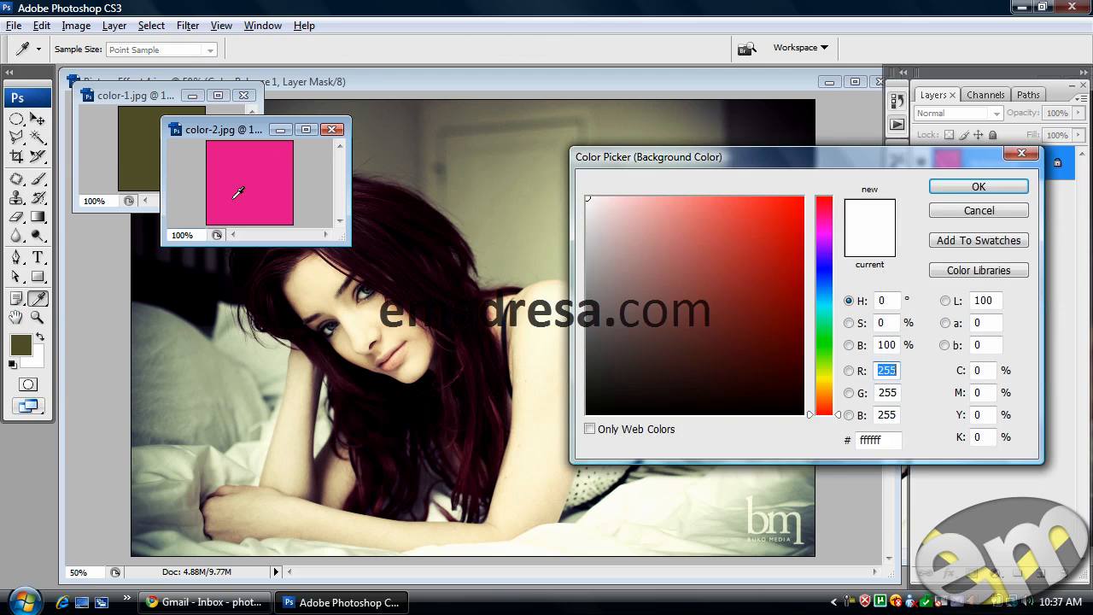
left_click(250, 182)
left_click(944, 190)
key("v")
left_click(332, 129)
left_click(244, 95)
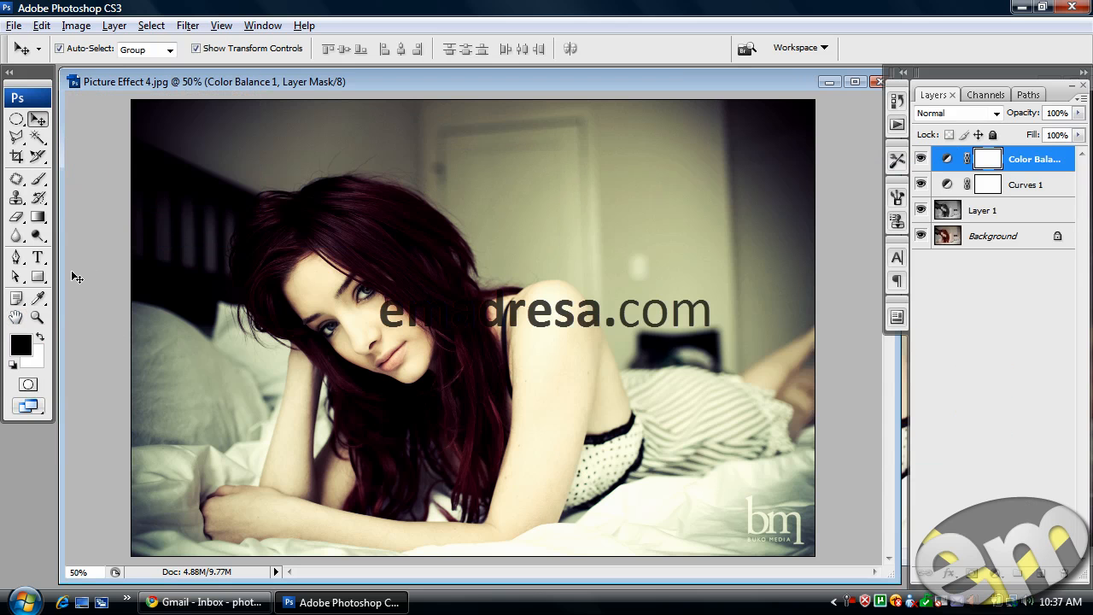
- Add a layer filled with the olive foreground color above the Color Balance layer, in Exclusion mode at 19% opacity
left_click(1043, 573)
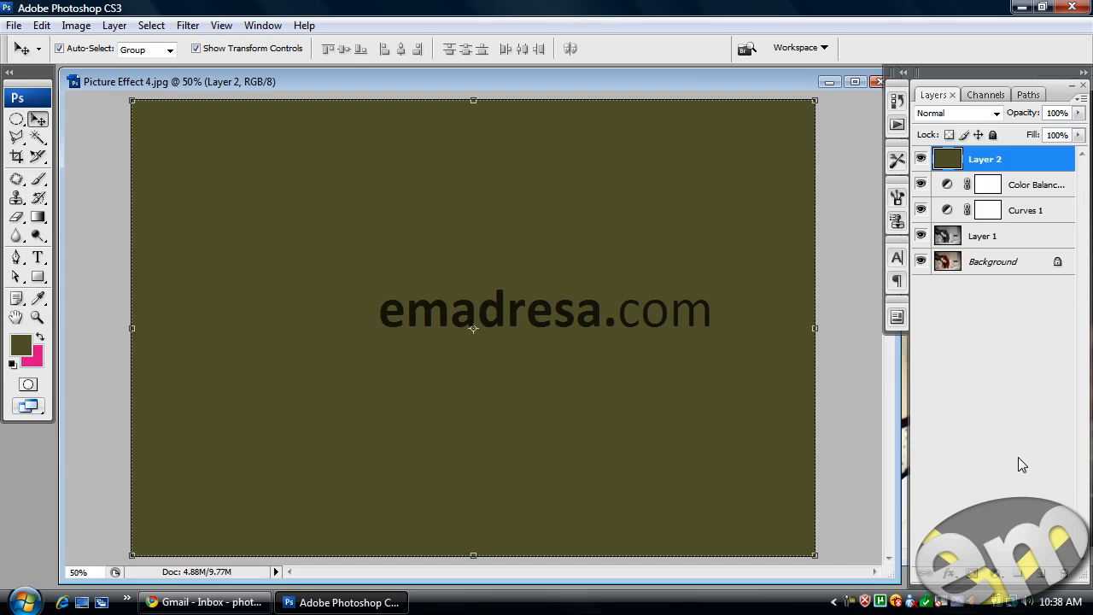
left_click(966, 114)
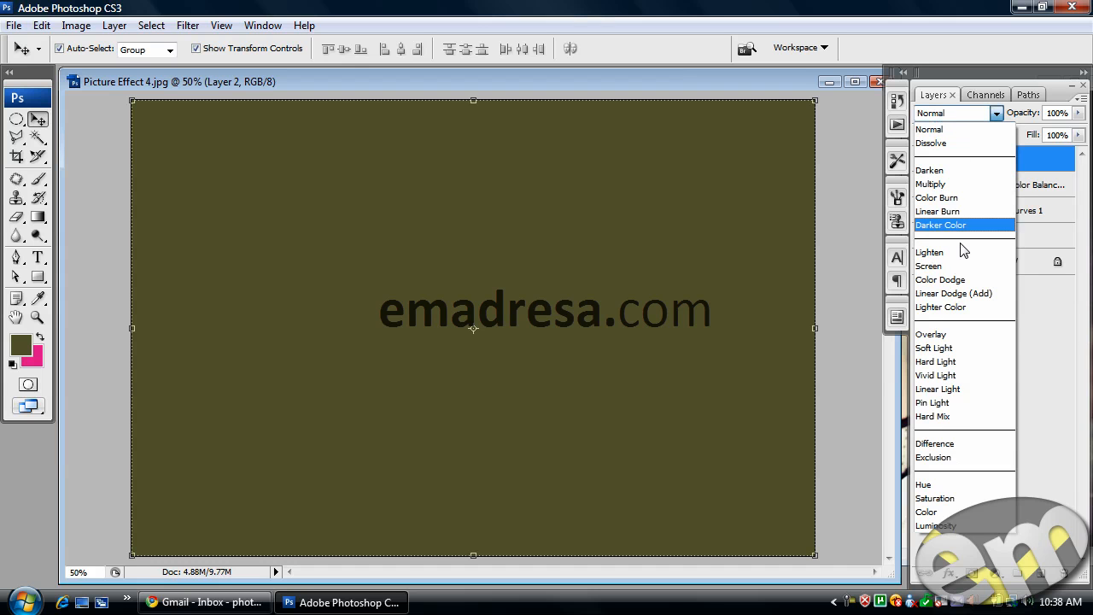
left_click(964, 459)
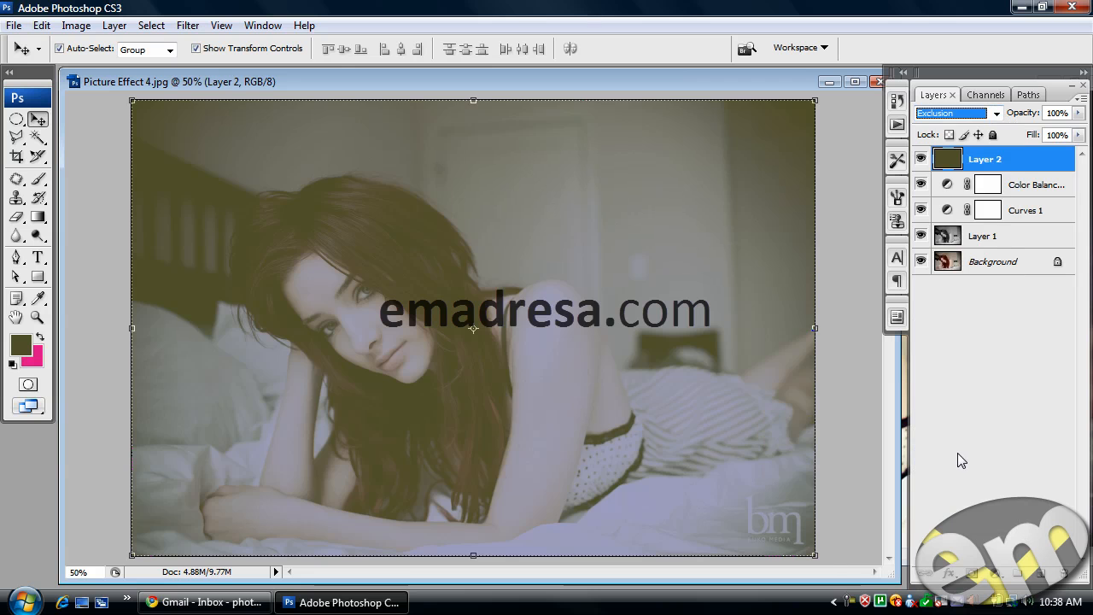
left_click_drag(1079, 113, 1011, 132)
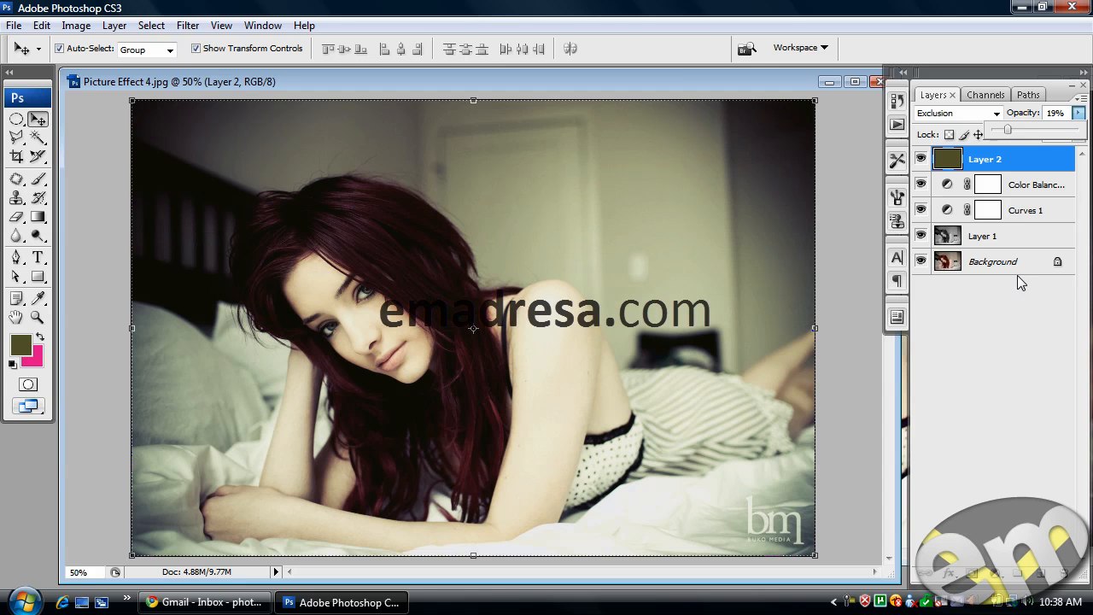
left_click(1017, 322)
- Add a layer filled with the pink background color above the olive layer, in Overlay mode at 20% opacity
left_click(1042, 575)
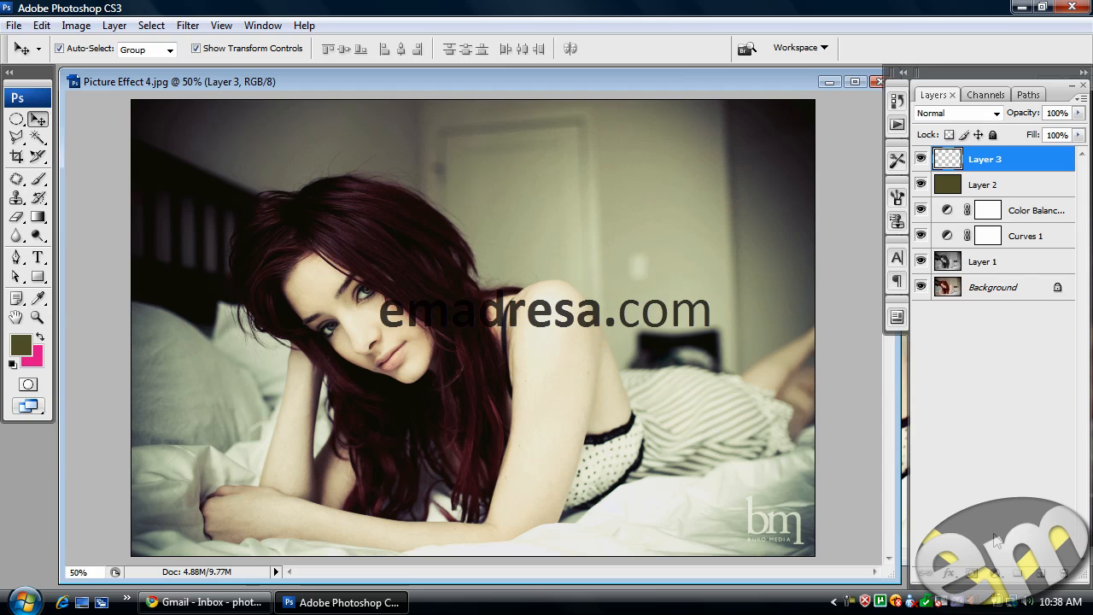
key("ctrl+BackSpace")
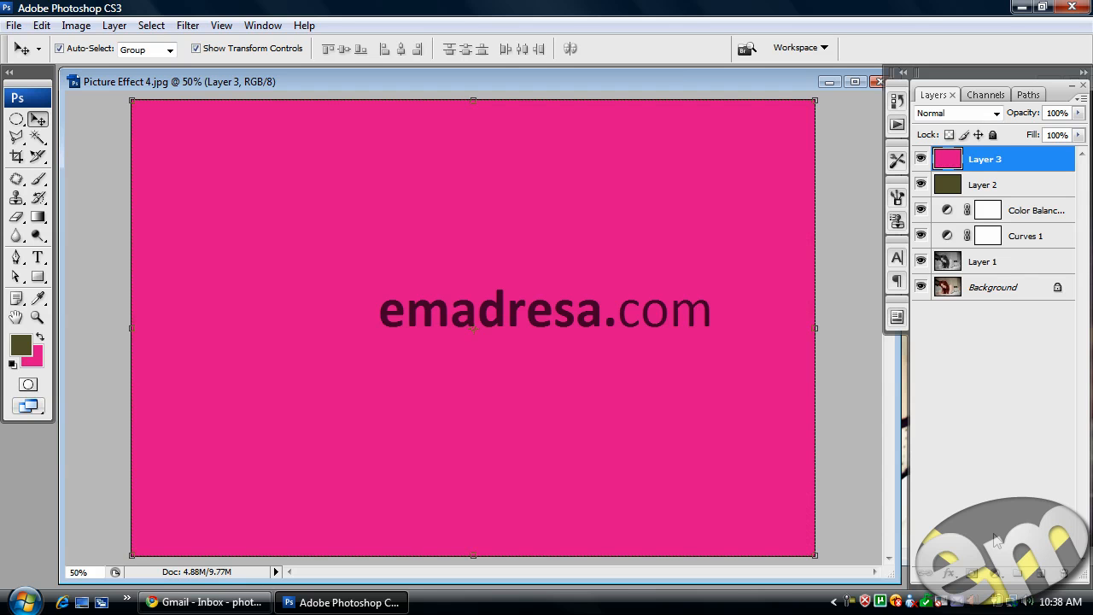
left_click(957, 113)
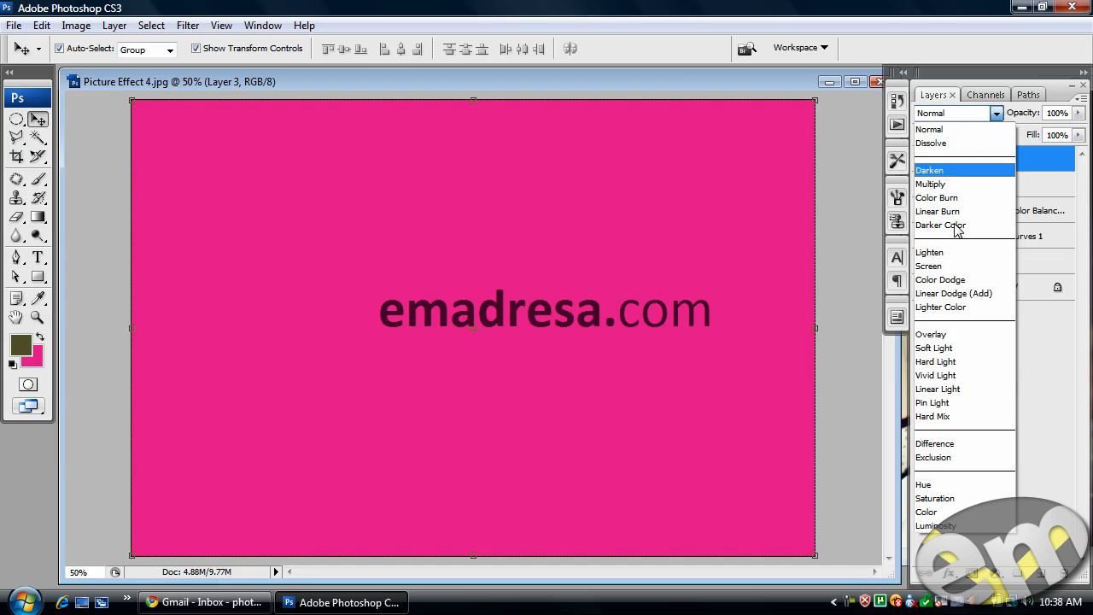
left_click(950, 337)
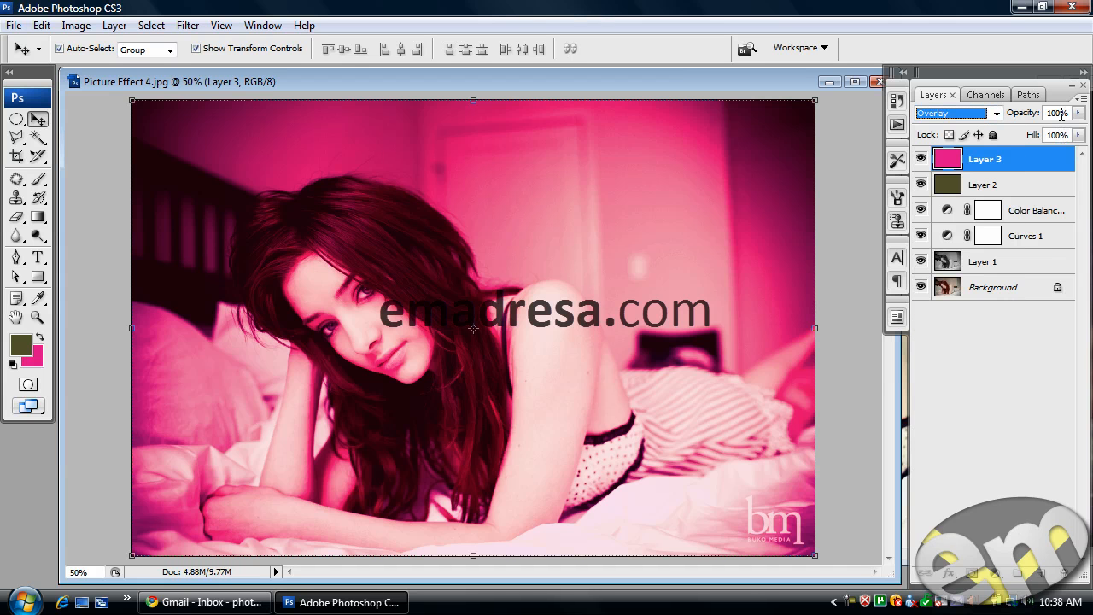
left_click(1061, 113)
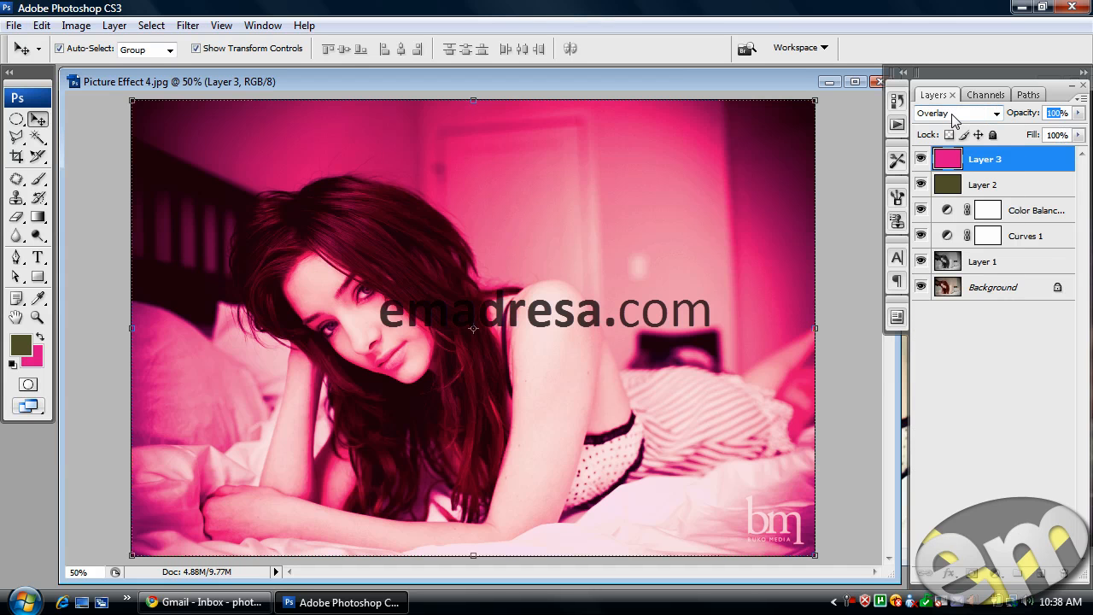
type("20")
key("Return")
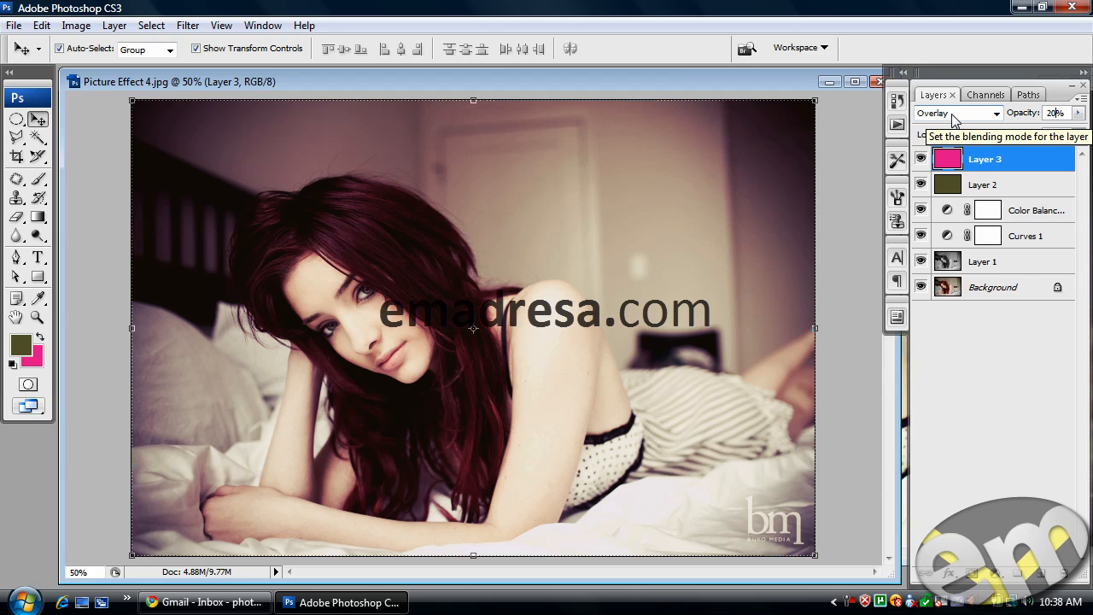
- Open Texture.jpg from the Picture Effect 2 folder
double_click(22, 468)
left_click(451, 247)
scroll(414, 330, "down", 2)
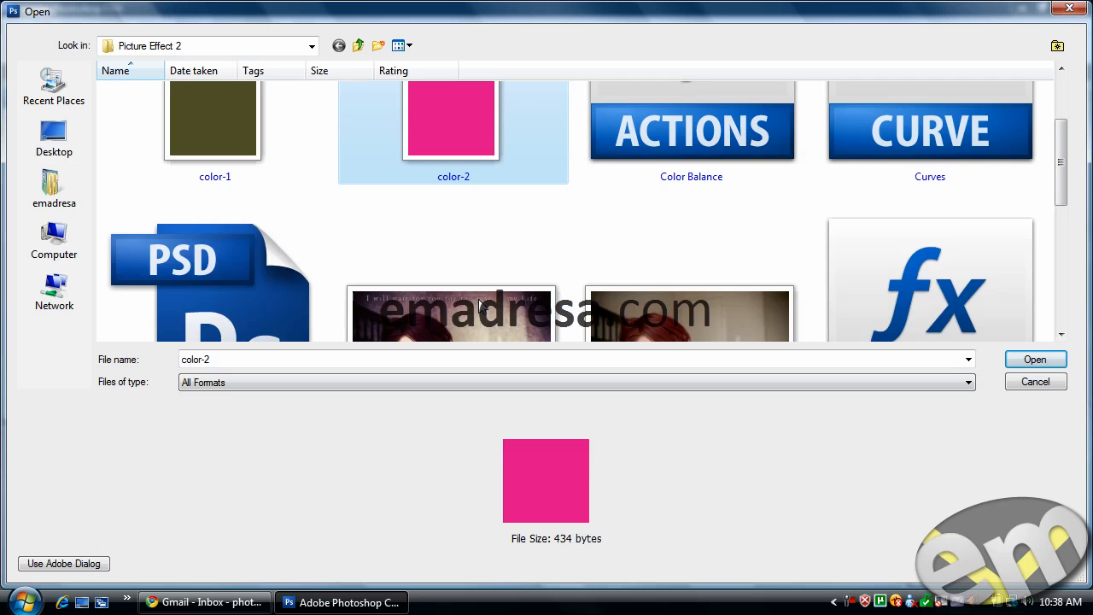
scroll(414, 329, "down", 1)
scroll(414, 329, "down", 3)
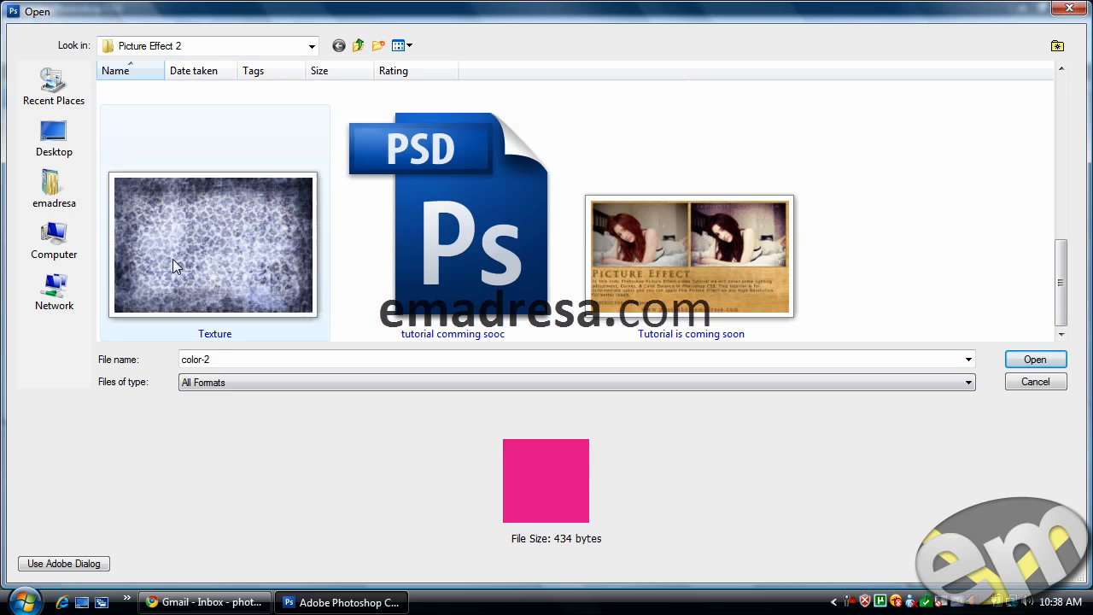
left_click(256, 286)
left_click(1034, 360)
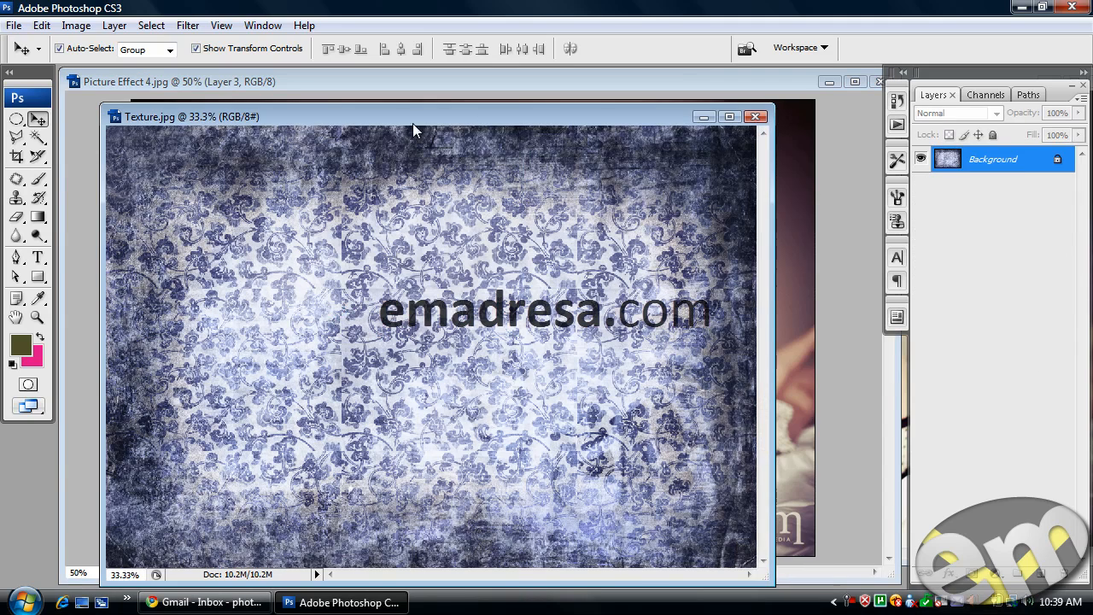
- Copy the texture image into Picture Effect 4.jpg as the top layer and center it vertically and horizontally on the Background layer
left_click_drag(416, 113, 645, 113)
left_click_drag(532, 216, 273, 220)
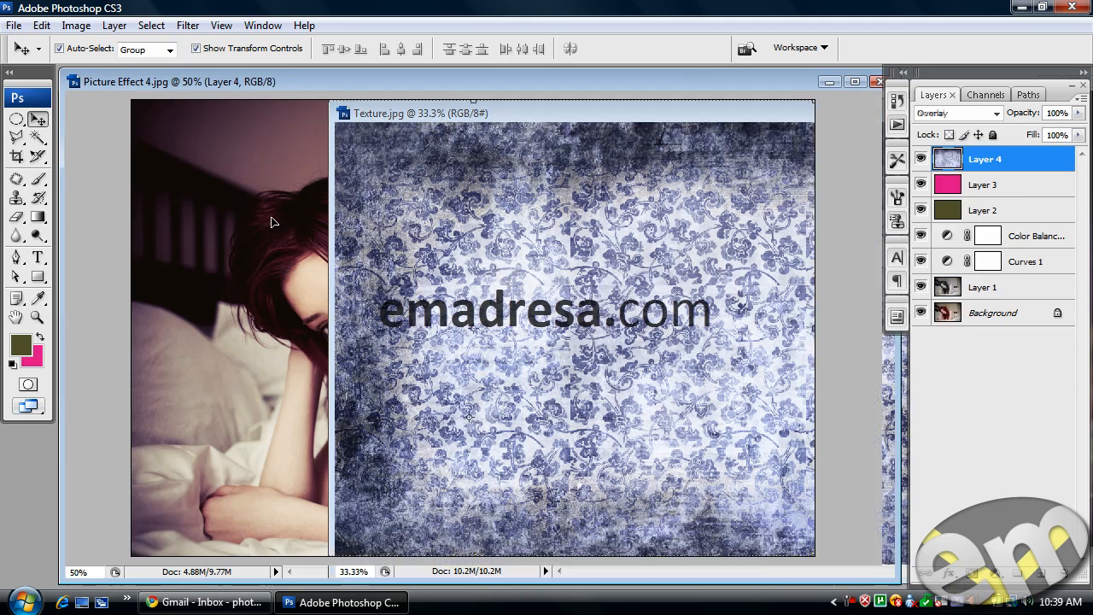
left_click(262, 25)
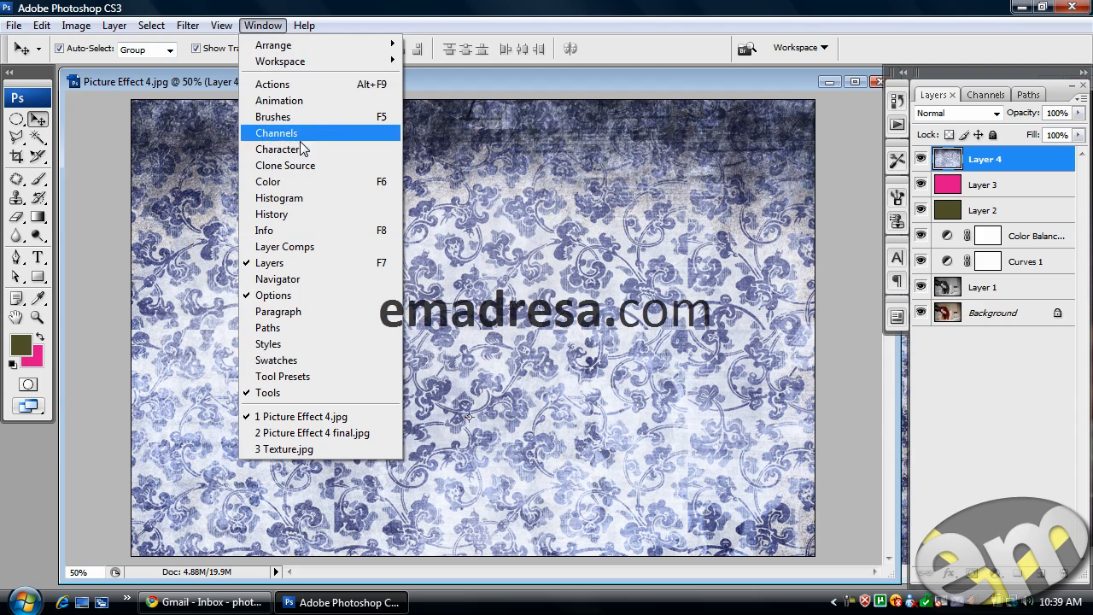
left_click(312, 279)
left_click_drag(1015, 321, 1010, 321)
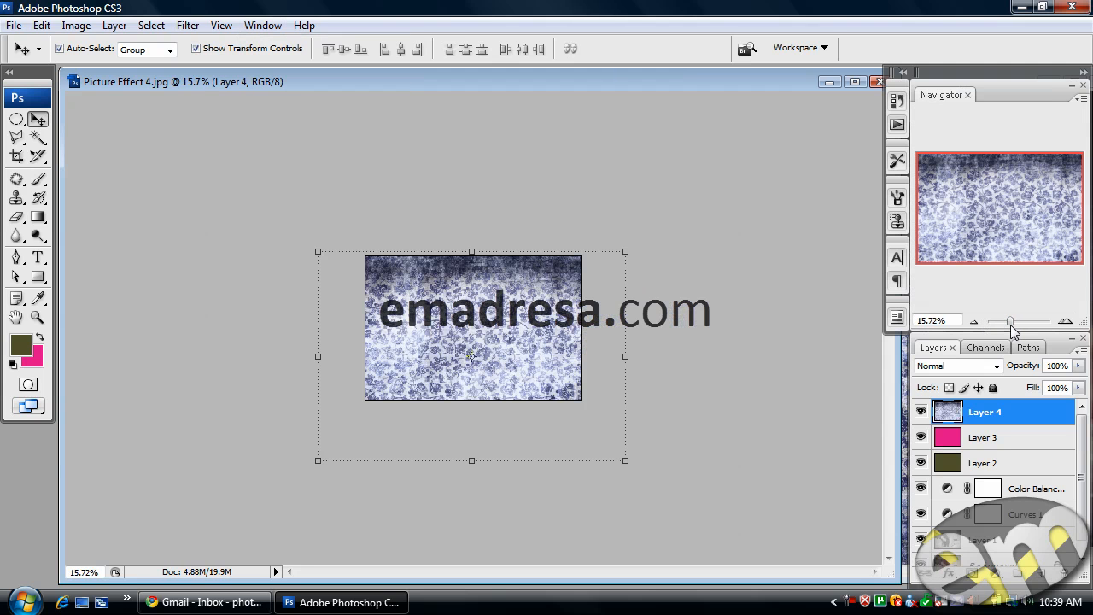
scroll(1011, 512, "down", 1)
left_click(1012, 551, "ctrl")
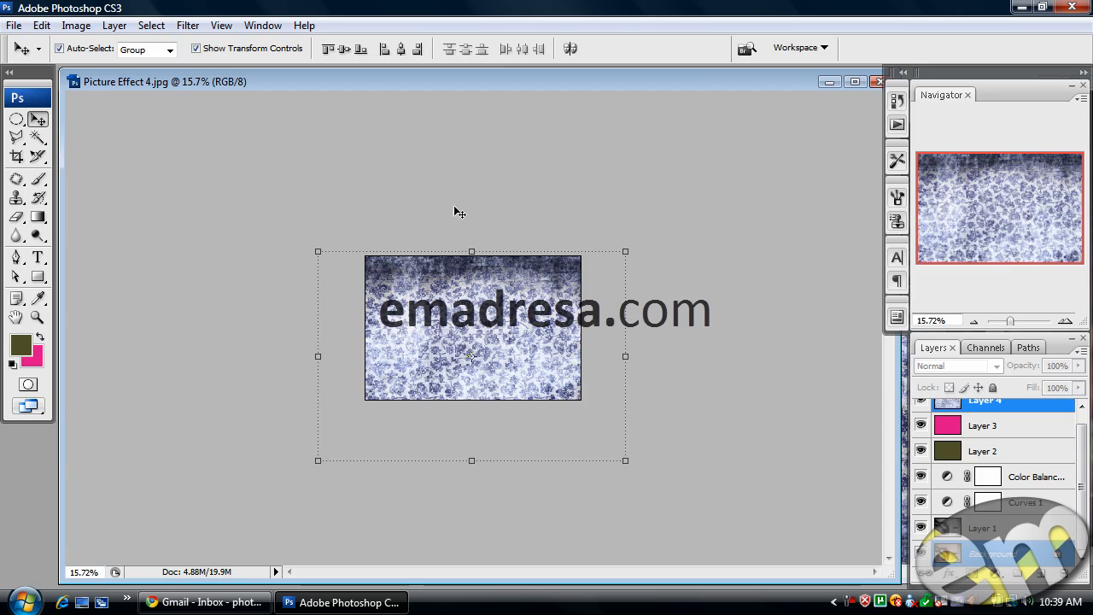
left_click(346, 50)
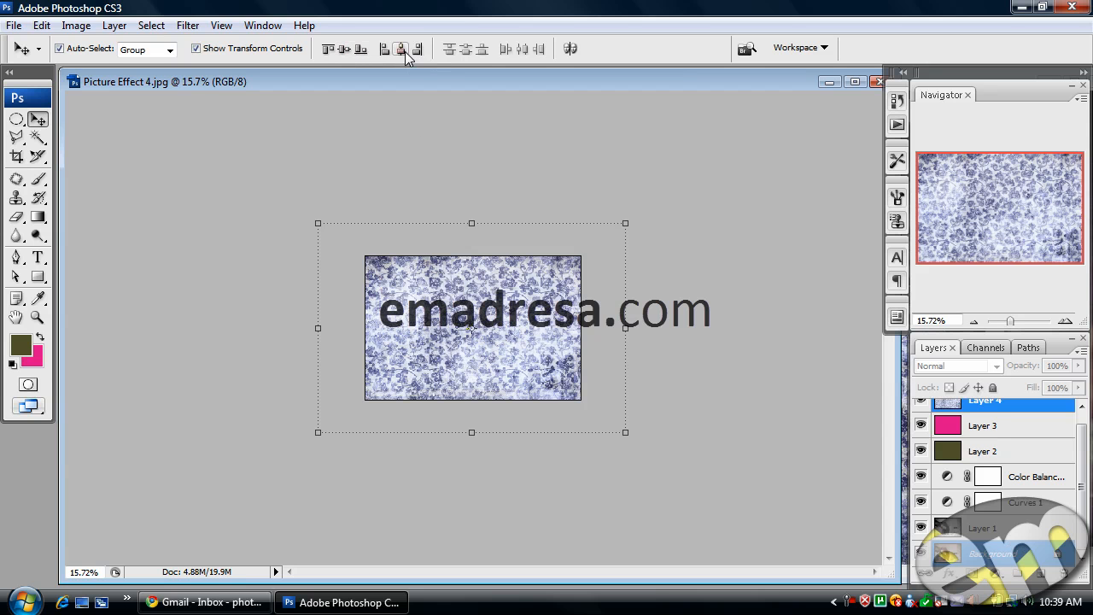
left_click(405, 49)
- Scale the texture layer proportionally about its center to 71.6% so it just covers the canvas
left_click(1032, 406)
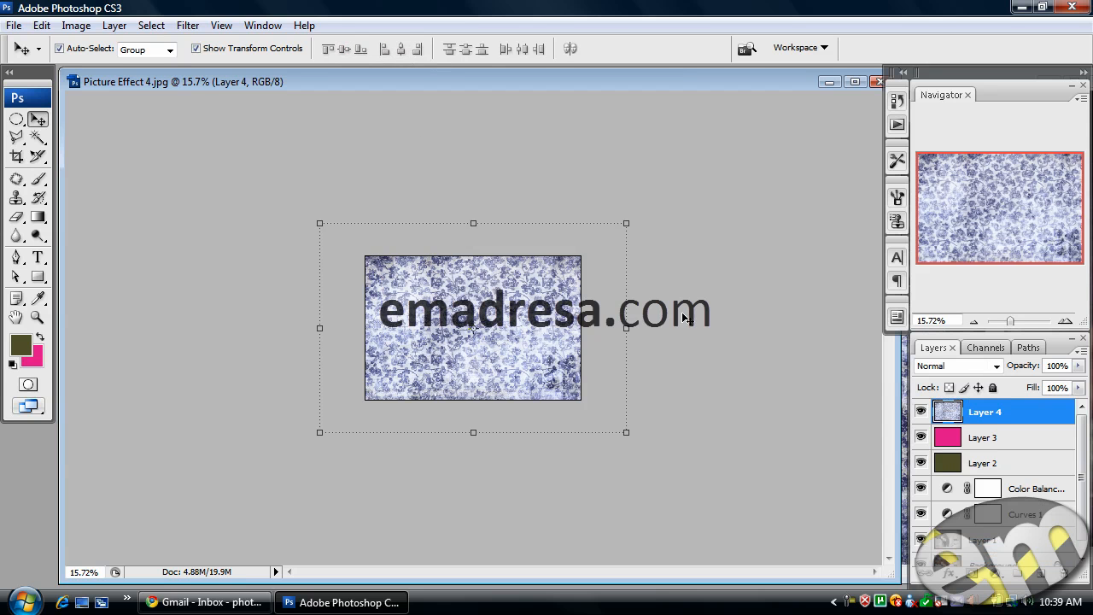
left_click(626, 224)
left_click_drag(626, 224, 577, 246)
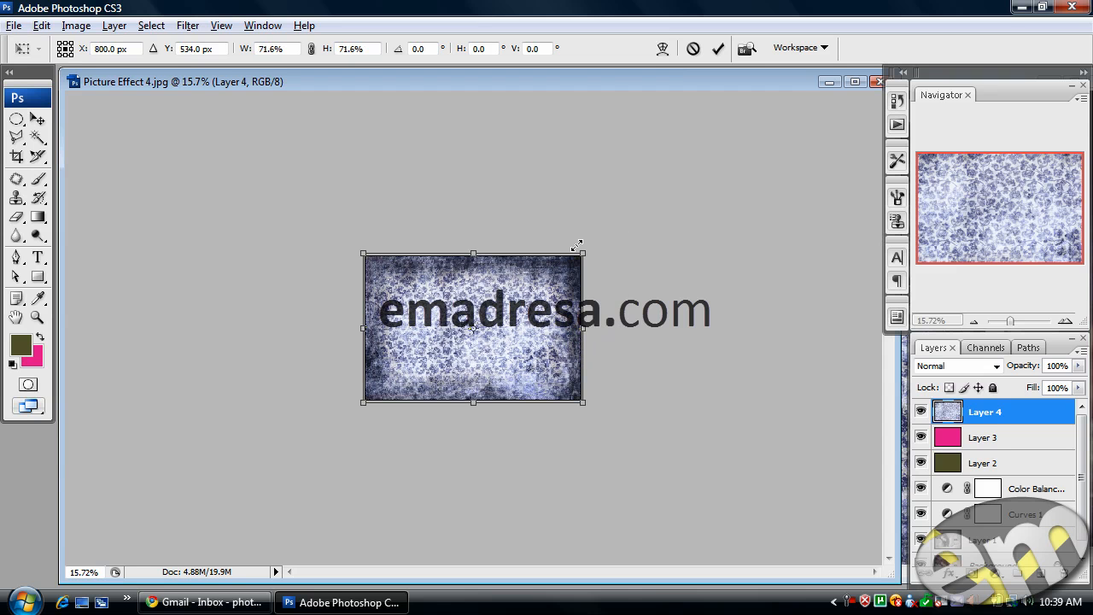
key("Return")
- Blend the texture layer in Soft Light mode at 61% opacity
left_click(967, 322)
type("10")
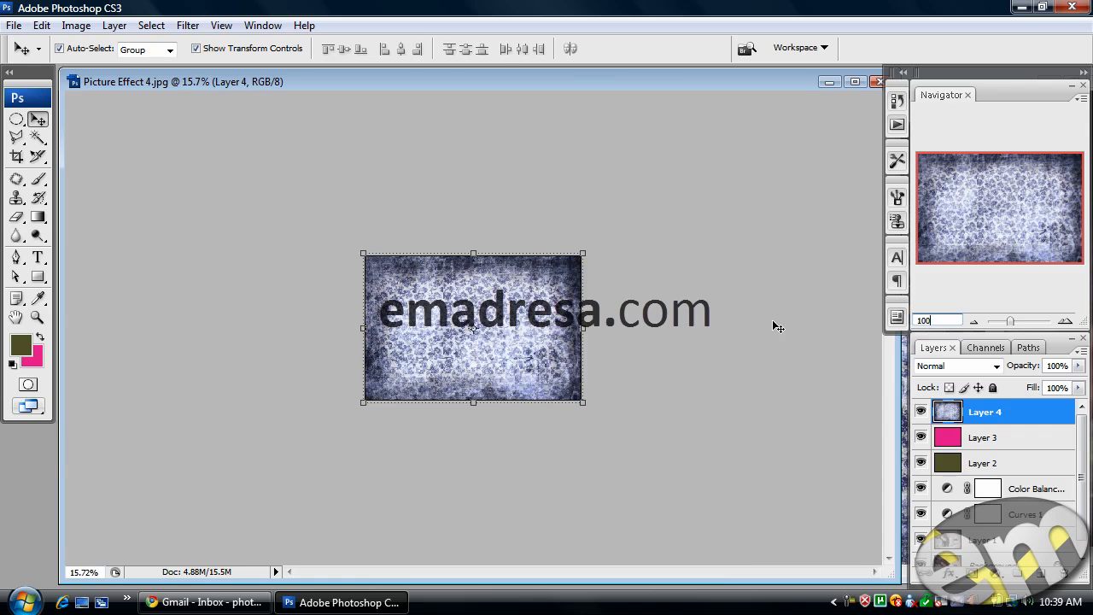
type("0")
key("Return")
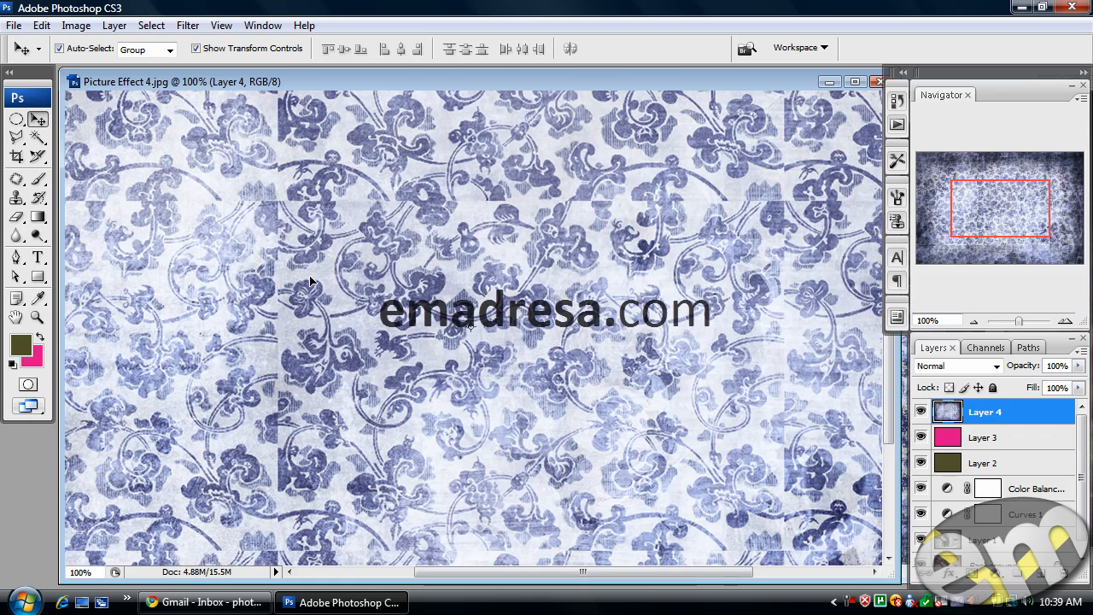
left_click(38, 317)
left_click(439, 351)
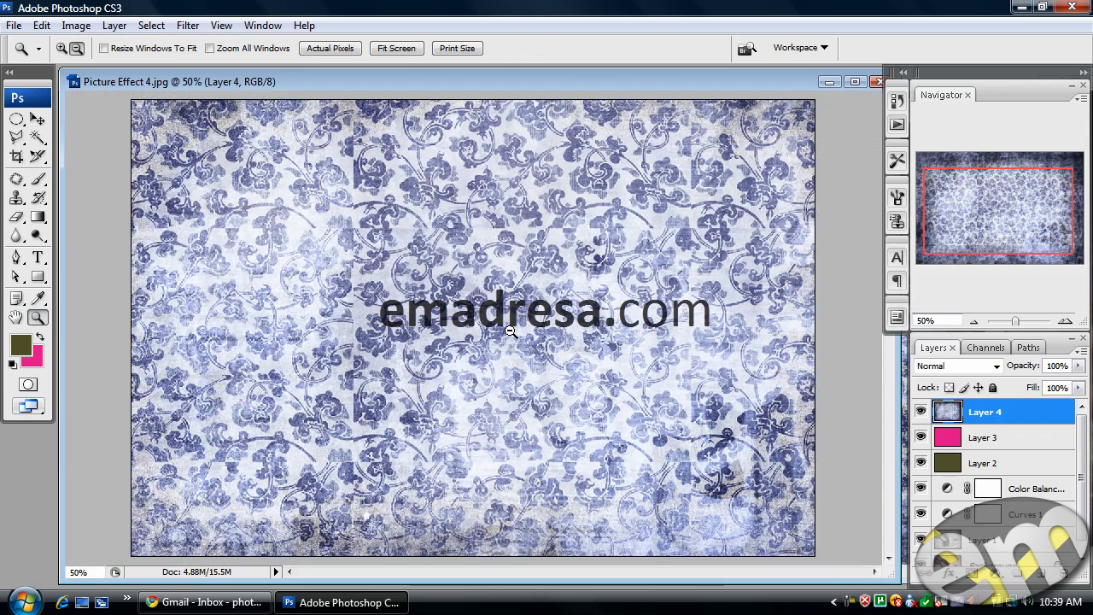
left_click(38, 119)
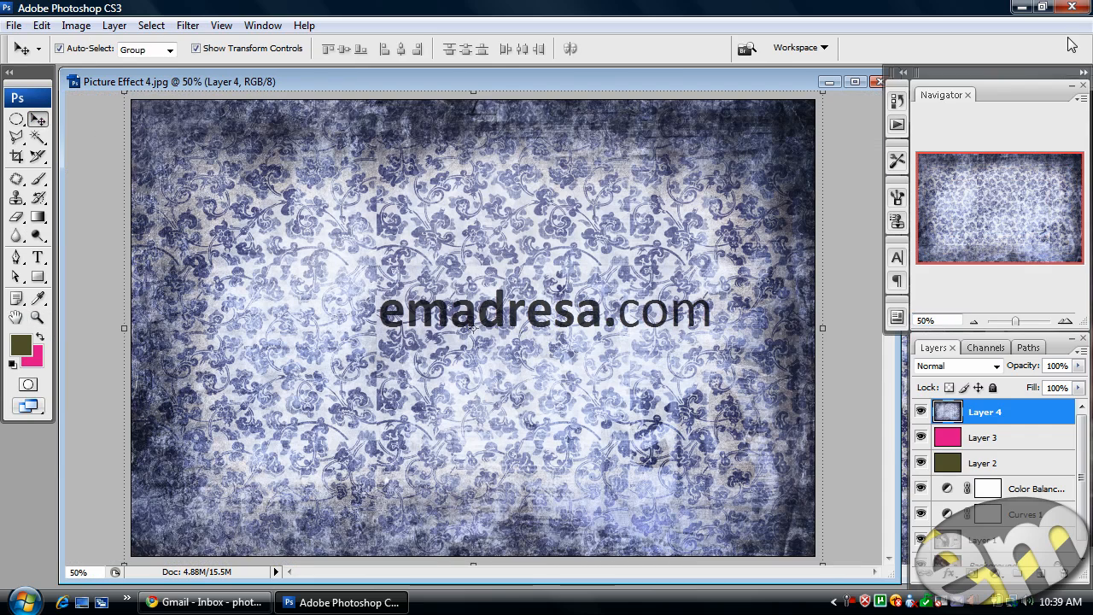
left_click(1083, 85)
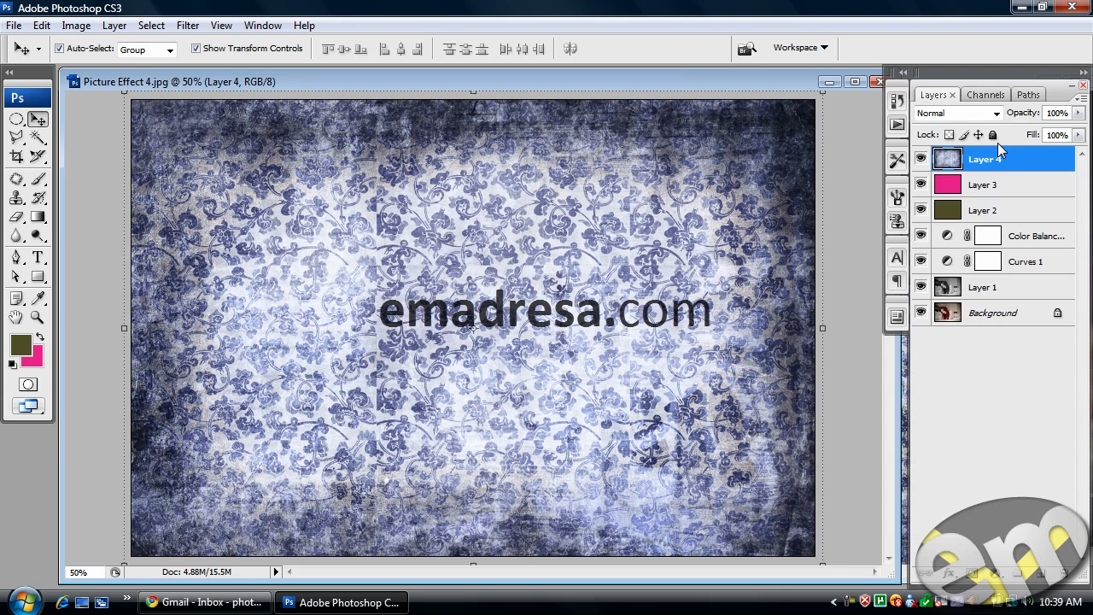
left_click(970, 113)
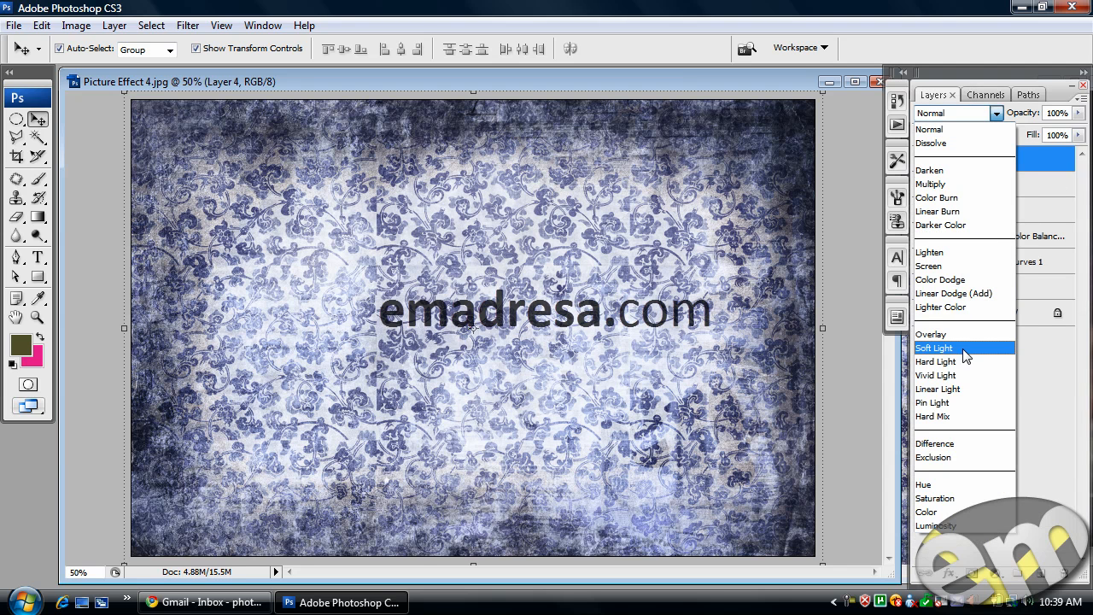
left_click(934, 348)
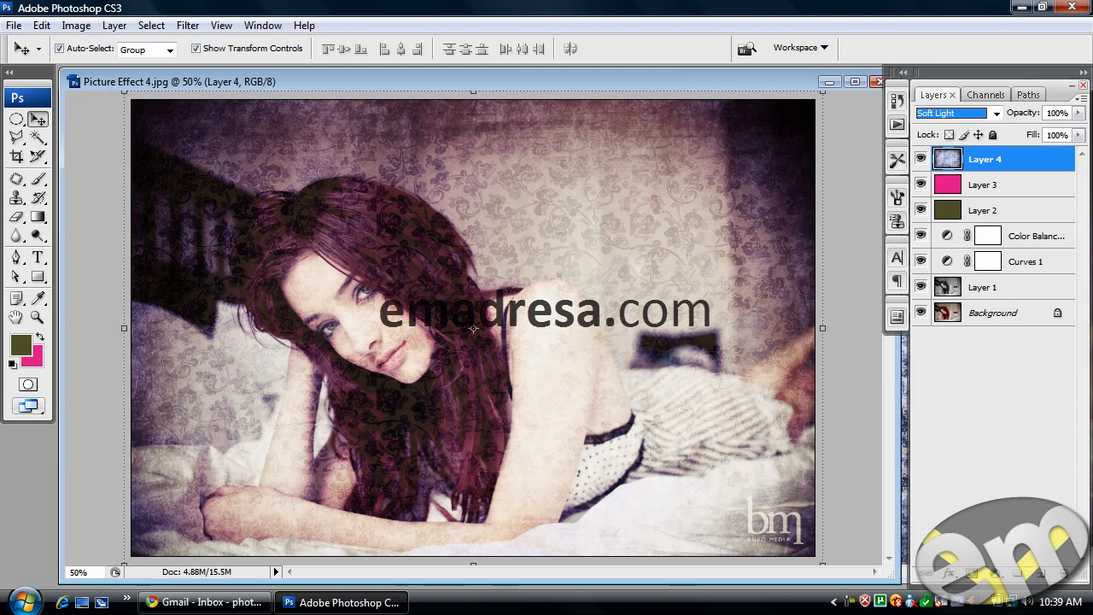
left_click(1079, 113)
left_click_drag(1061, 133, 1040, 135)
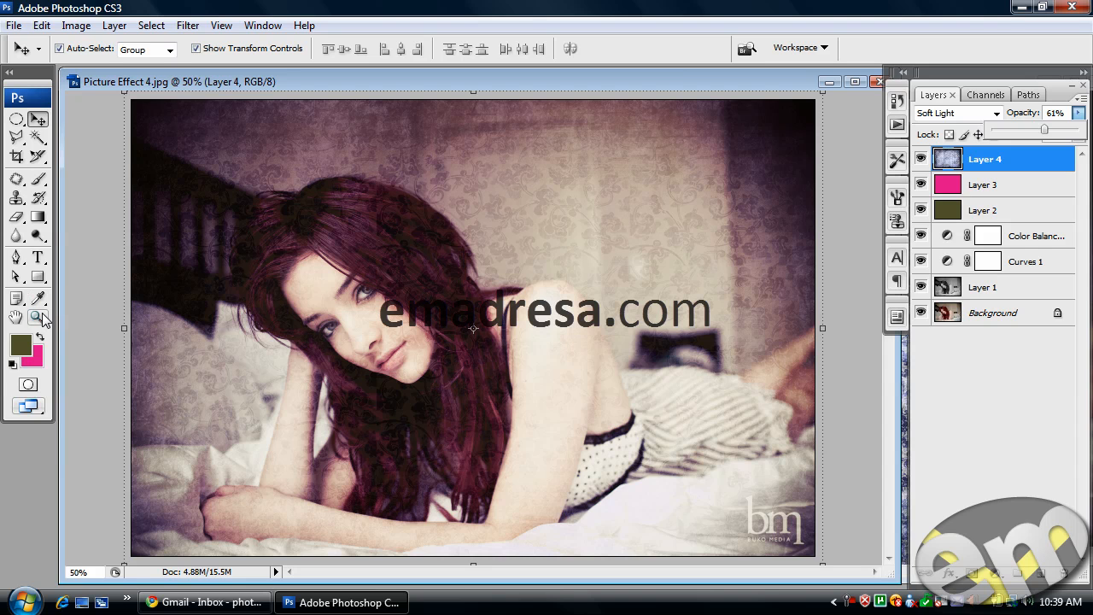
- Add a layer mask to the texture layer and paint it black over the woman's hair, face and arms with a soft 141 px brush
left_click(971, 578)
left_click(971, 579)
left_click(38, 179)
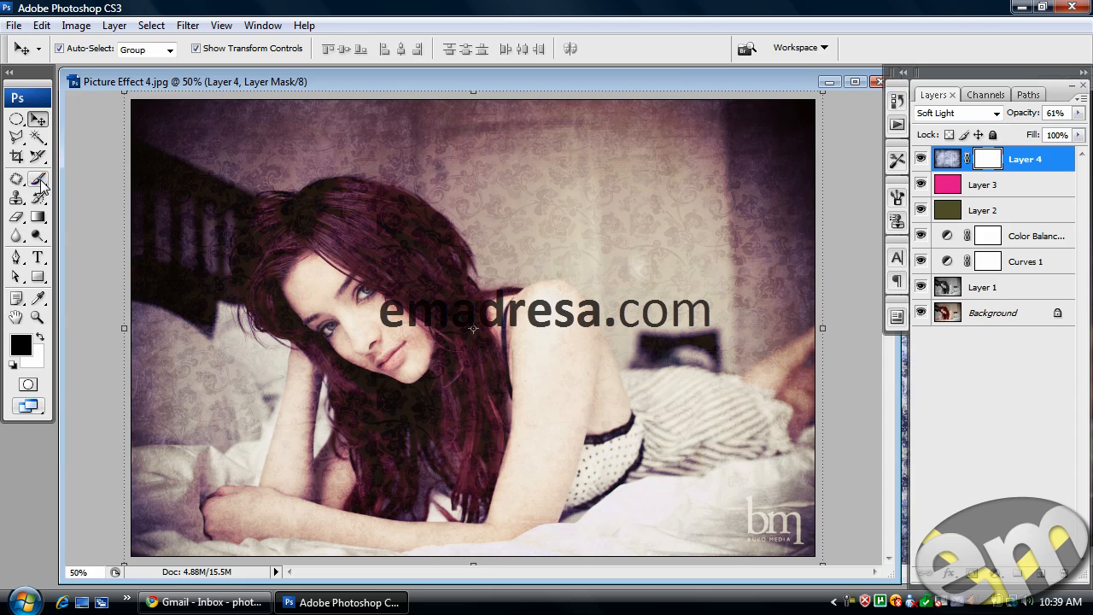
right_click(373, 328)
left_click(442, 333)
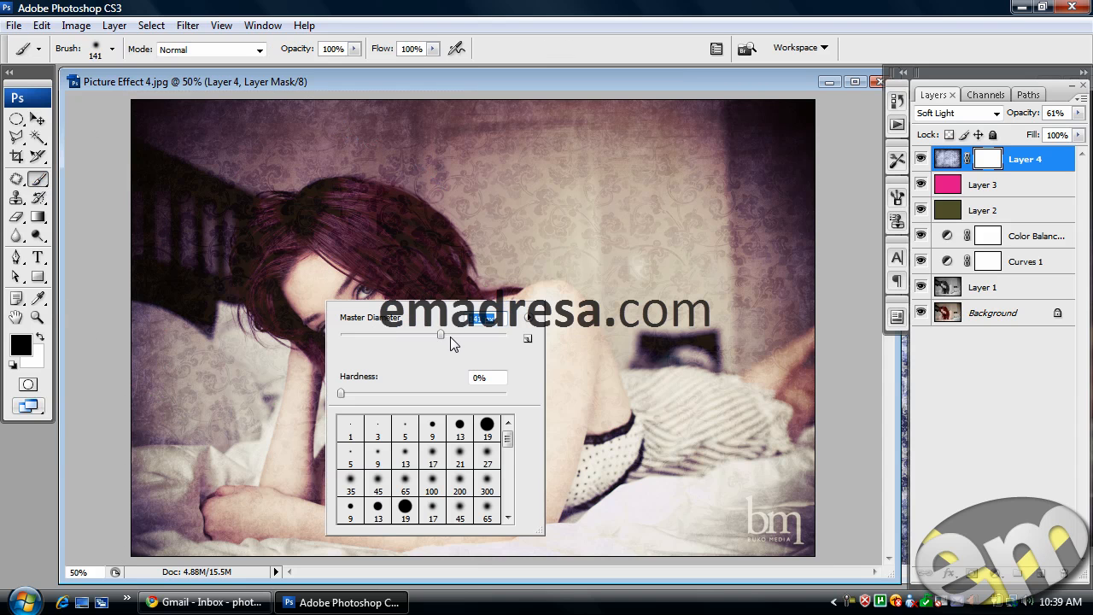
left_click(350, 83)
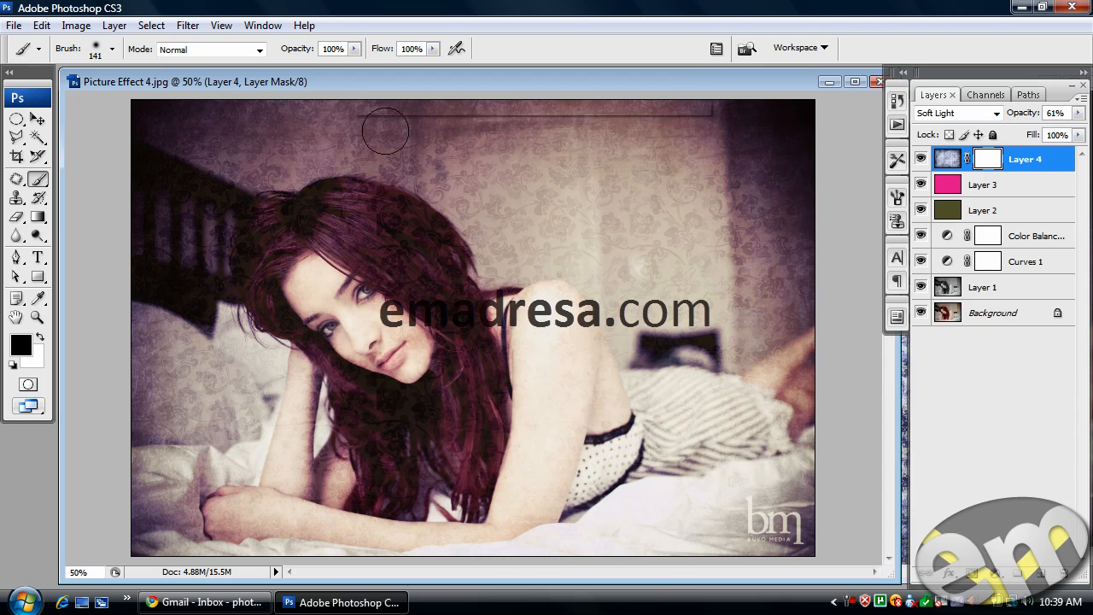
mouse_move(348, 309)
left_mouse_down()
mouse_move(292, 255)
mouse_move(272, 277)
mouse_move(275, 227)
mouse_move(350, 235)
mouse_move(350, 208)
mouse_move(417, 232)
mouse_move(444, 260)
mouse_move(407, 319)
mouse_move(444, 366)
mouse_move(464, 319)
mouse_move(485, 395)
mouse_move(476, 490)
mouse_move(458, 496)
mouse_move(420, 354)
mouse_move(433, 418)
mouse_move(398, 436)
mouse_move(362, 404)
mouse_move(330, 326)
mouse_move(298, 294)
mouse_move(264, 300)
mouse_move(258, 230)
mouse_move(269, 224)
mouse_move(273, 287)
mouse_move(342, 357)
mouse_move(368, 459)
mouse_move(402, 486)
mouse_move(328, 530)
mouse_move(234, 510)
mouse_move(221, 524)
mouse_move(509, 535)
mouse_move(545, 499)
mouse_move(537, 465)
mouse_move(545, 429)
mouse_move(577, 428)
mouse_move(525, 326)
mouse_move(508, 426)
mouse_move(491, 429)
mouse_move(467, 401)
mouse_move(343, 462)
mouse_move(317, 497)
mouse_move(281, 437)
mouse_move(298, 390)
mouse_move(293, 347)
mouse_move(350, 340)
mouse_move(329, 265)
mouse_move(347, 203)
mouse_move(308, 211)
mouse_move(415, 264)
mouse_move(464, 325)
mouse_move(502, 311)
mouse_move(618, 441)
mouse_move(550, 504)
mouse_move(505, 495)
mouse_move(491, 453)
left_mouse_up()
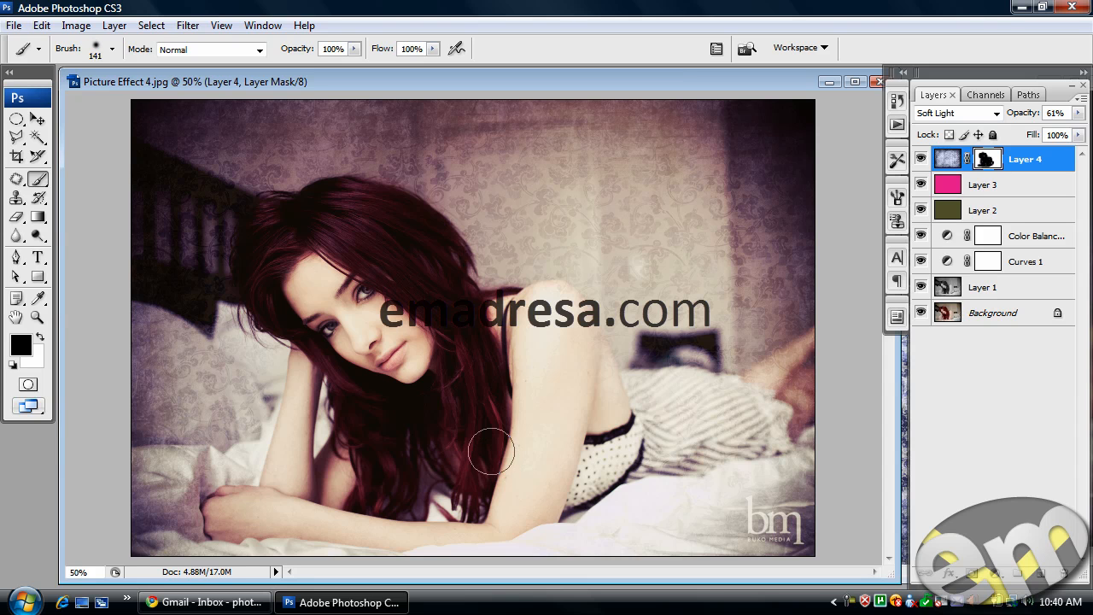